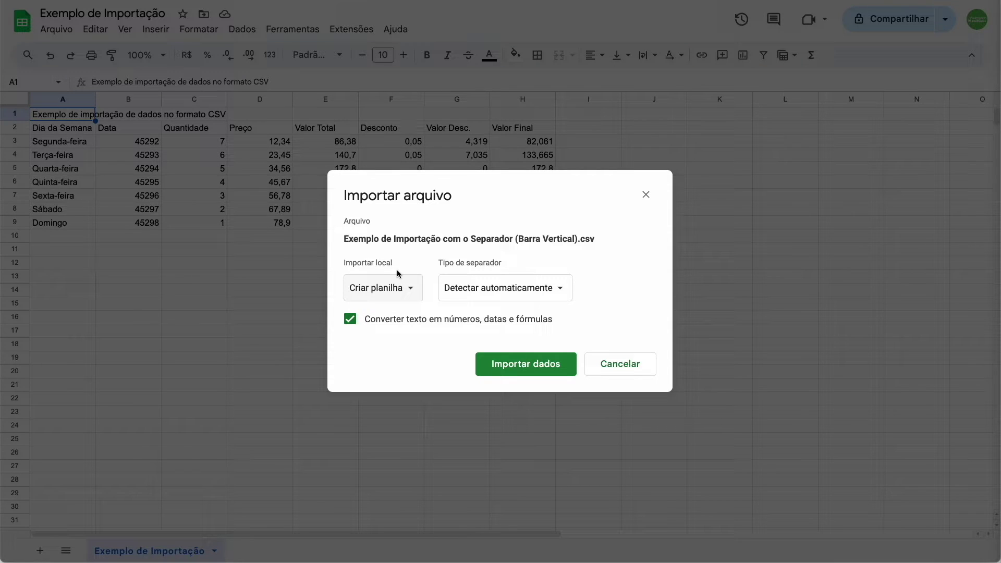
Leave the separator type unchanged and set Importar local to 'Inserir novas páginas'.
{"action": "left_click", "coordinate": [563, 286]}
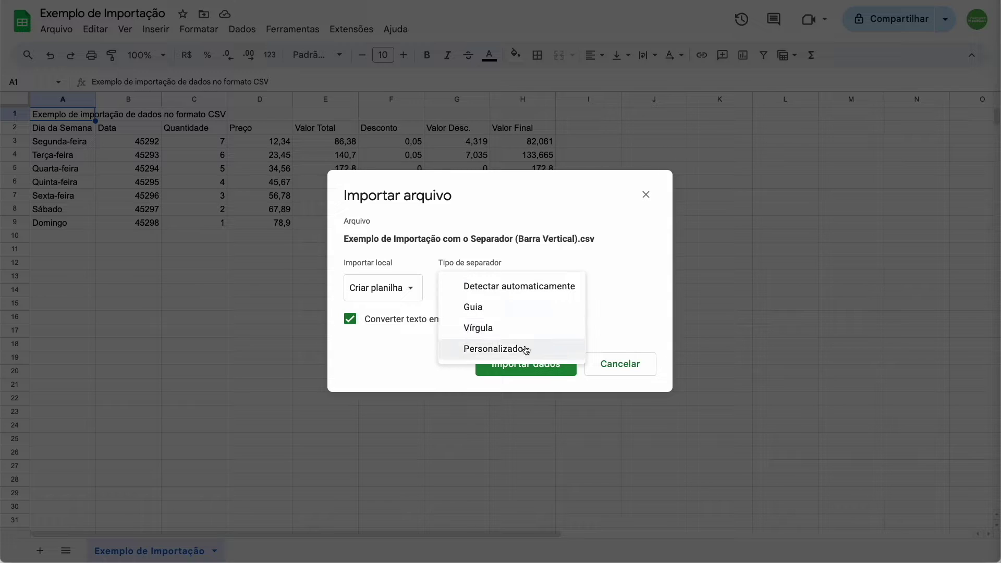
{"action": "left_click", "coordinate": [627, 280]}
{"action": "left_click", "coordinate": [415, 288]}
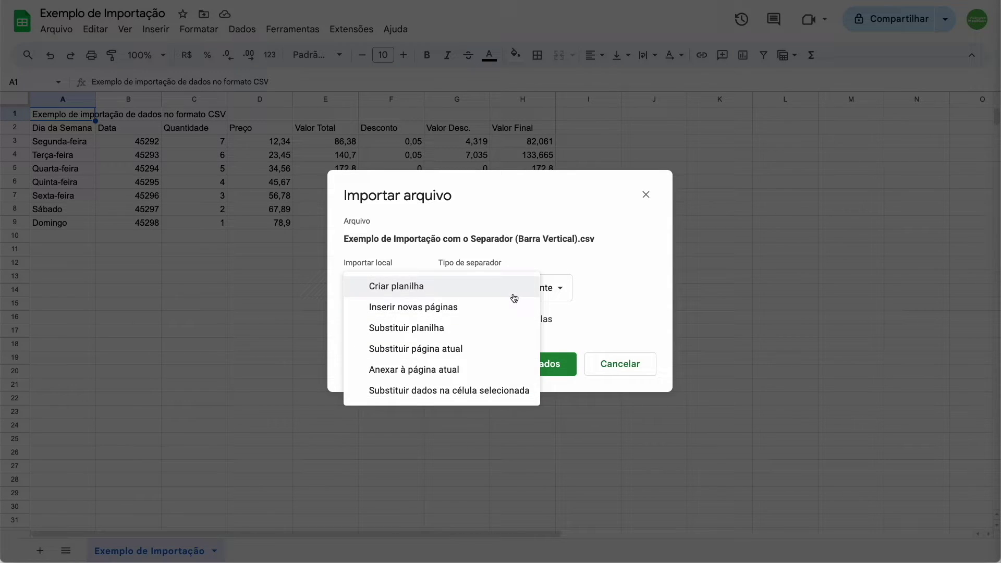
{"action": "left_click", "coordinate": [426, 309]}
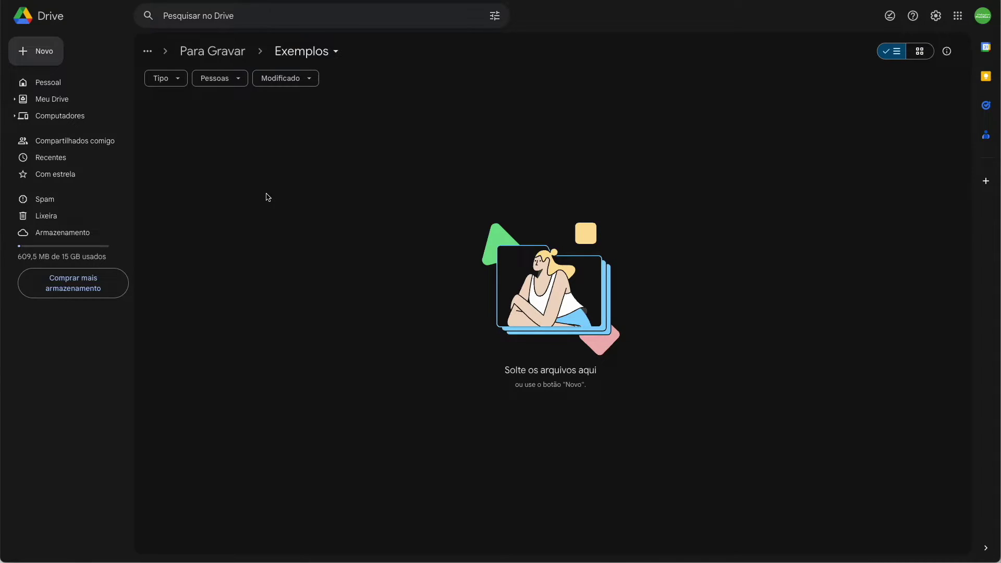
Upload Exemplo de Importação.csv by dropping it onto the Exemplos folder.
{"action": "left_click", "coordinate": [52, 52]}
{"action": "left_click", "coordinate": [115, 76]}
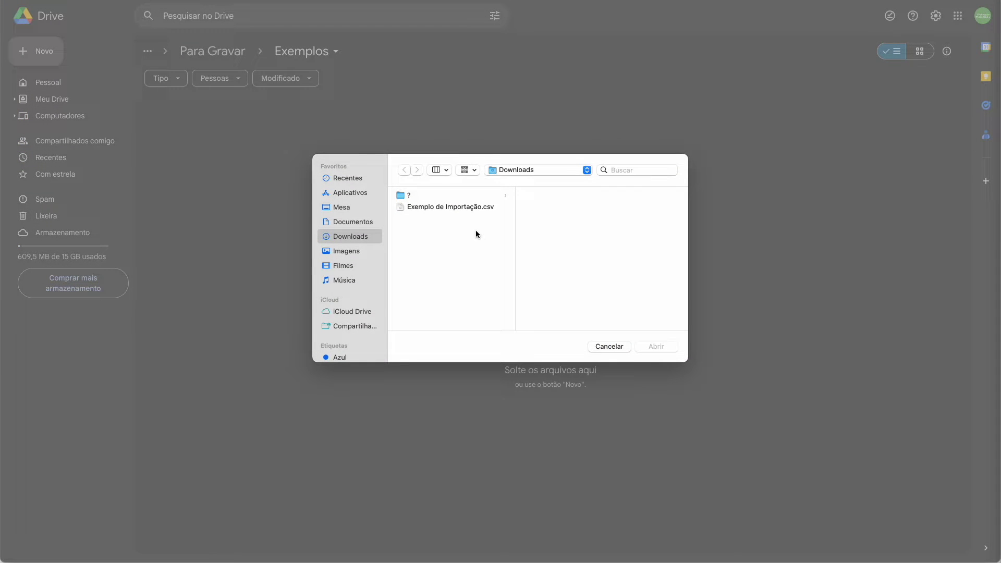
{"action": "left_click", "coordinate": [438, 208]}
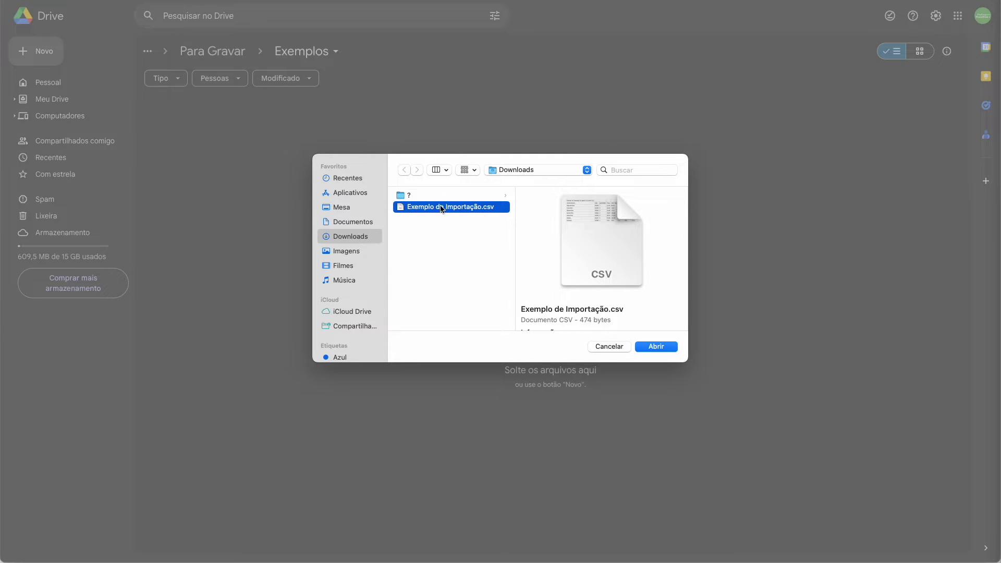
{"action": "left_click", "coordinate": [662, 347]}
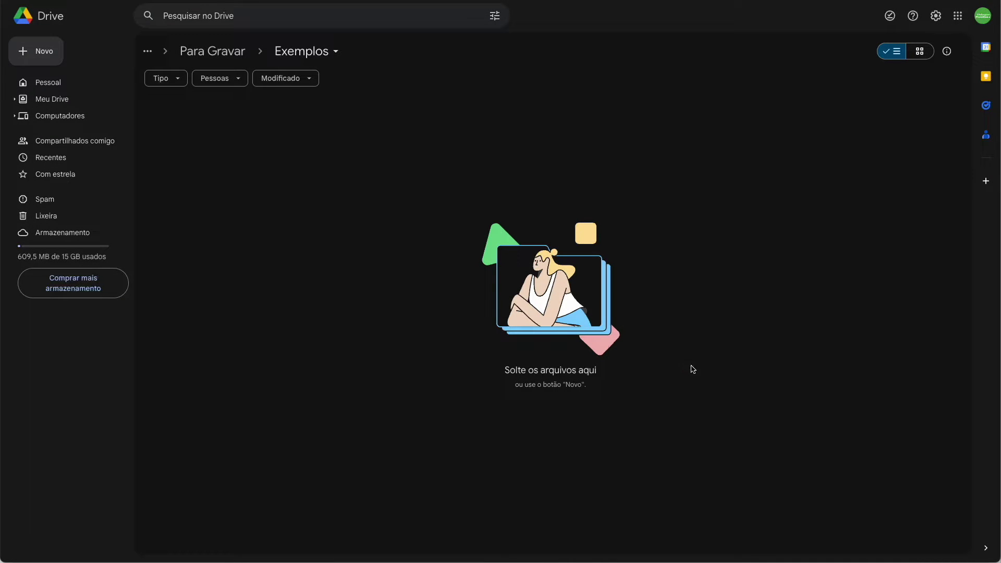
{"action": "left_click_drag", "start_coordinate": [883, 509], "coordinate": [718, 424]}
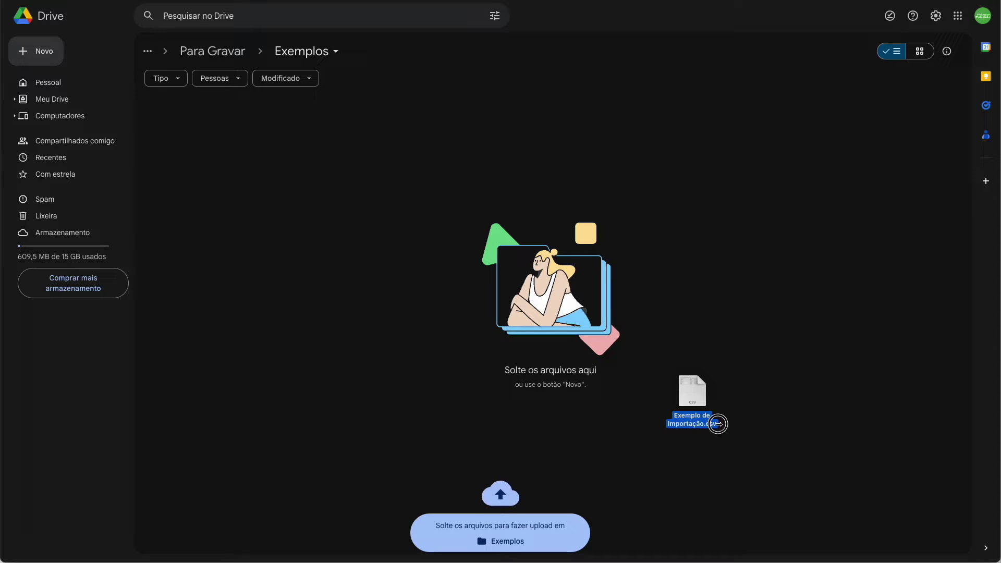
{"action": "left_click_drag", "start_coordinate": [718, 424], "coordinate": [719, 425]}
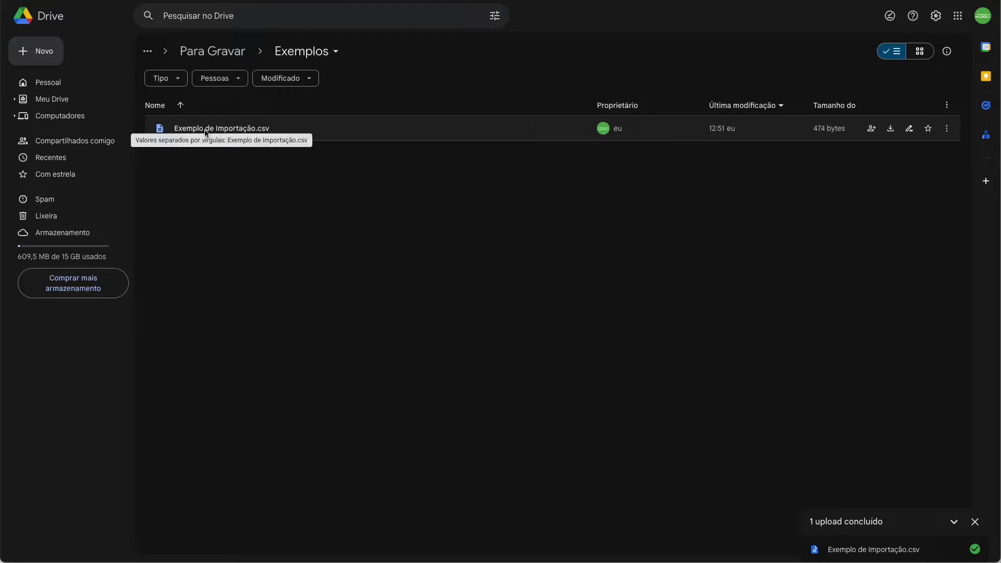
{"action": "mouse_move", "coordinate": [268, 129]}
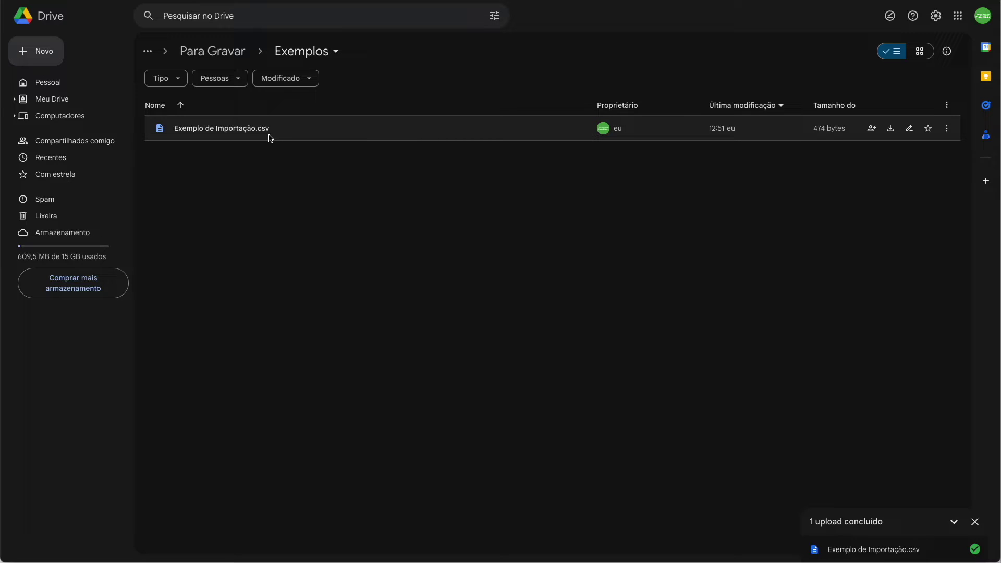
Preview the uploaded CSV and open it with Planilhas Google.
{"action": "double_click", "coordinate": [290, 133]}
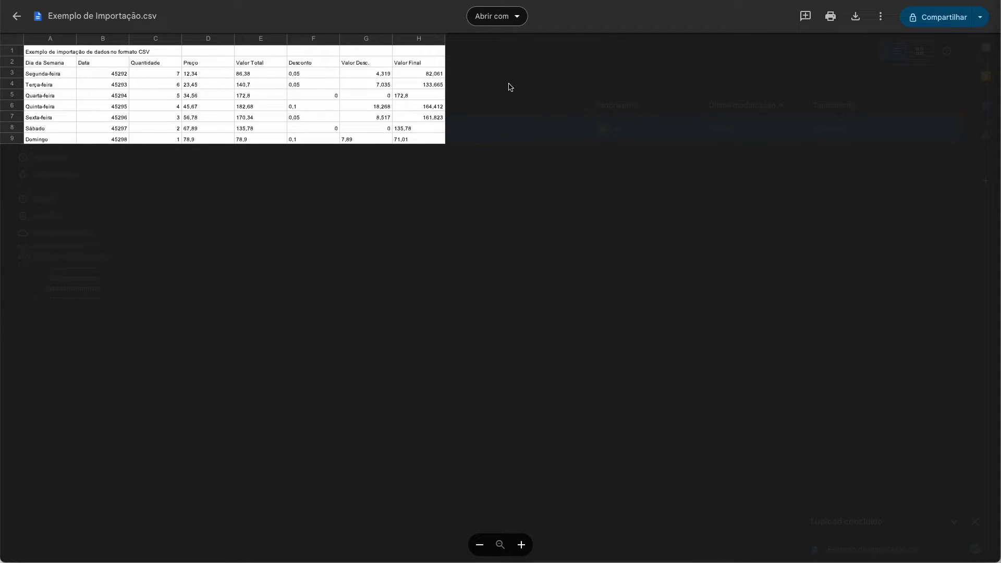
{"action": "left_click", "coordinate": [521, 19]}
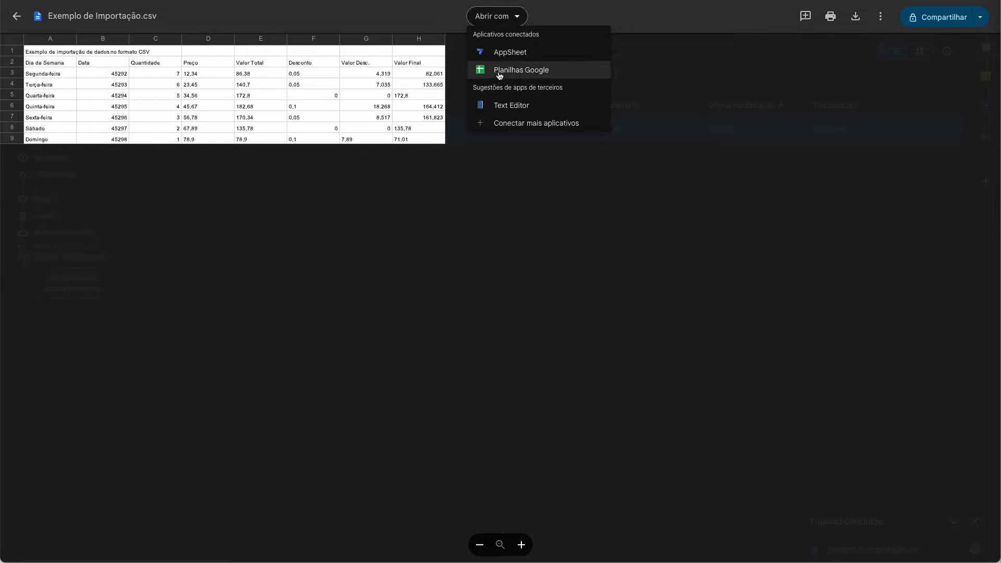
{"action": "left_click", "coordinate": [578, 74]}
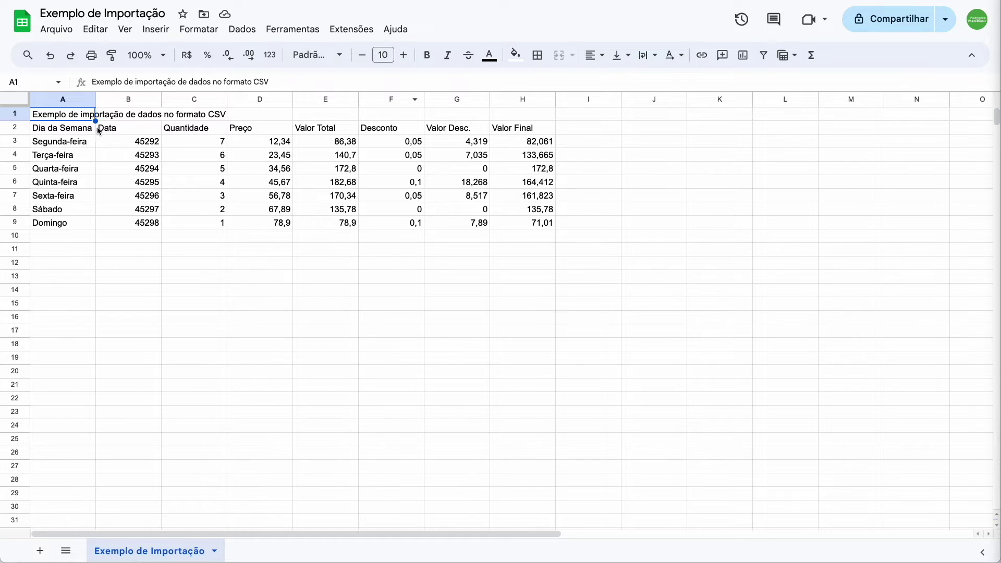
Select the imported data range A2:H9, then return to cell A1.
{"action": "left_click", "coordinate": [72, 134]}
{"action": "left_click_drag", "start_coordinate": [72, 133], "coordinate": [543, 223]}
{"action": "key", "text": "ctrl+Home"}
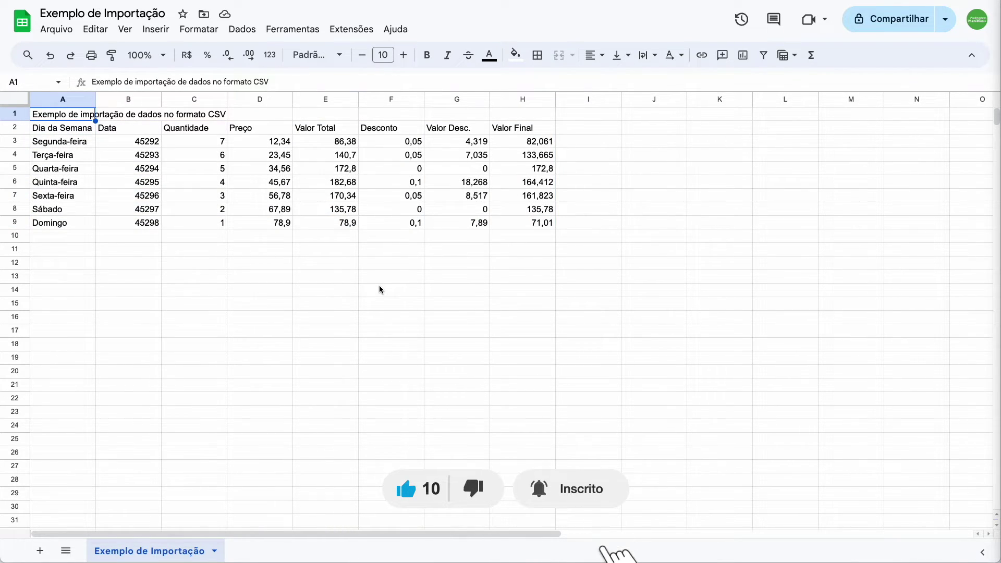
Upload 'Exemplo de Importação com o Separador (Barra Vertical).csv' through Arquivo > Importar.
{"action": "left_click", "coordinate": [57, 29]}
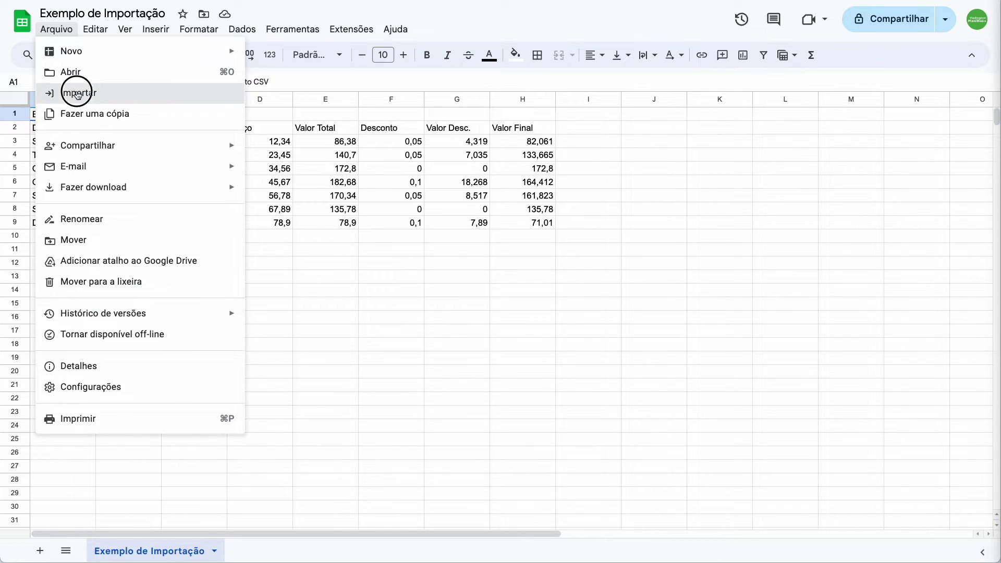
{"action": "left_click", "coordinate": [78, 93]}
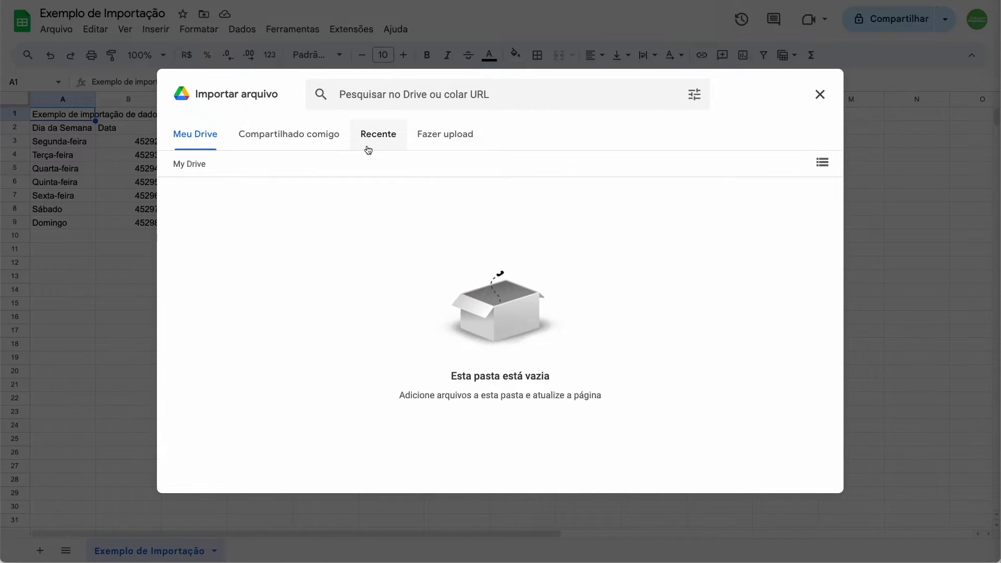
{"action": "left_click", "coordinate": [420, 150]}
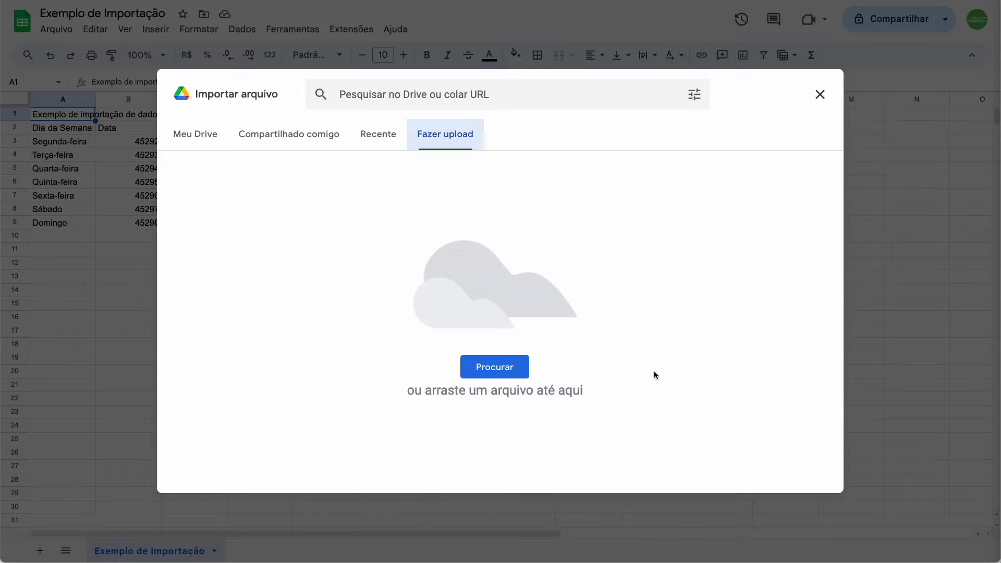
{"action": "left_click", "coordinate": [509, 368]}
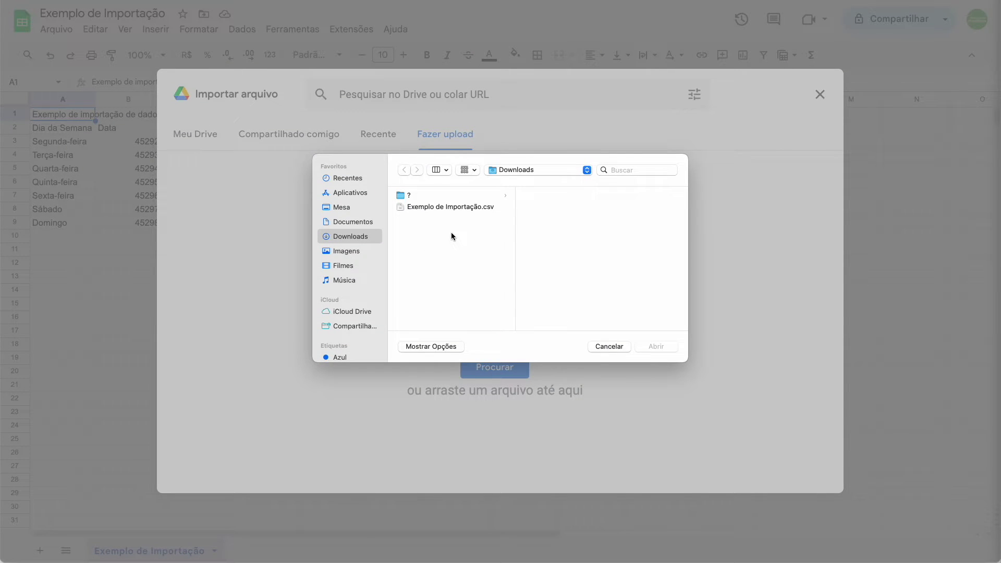
{"action": "left_click", "coordinate": [459, 195]}
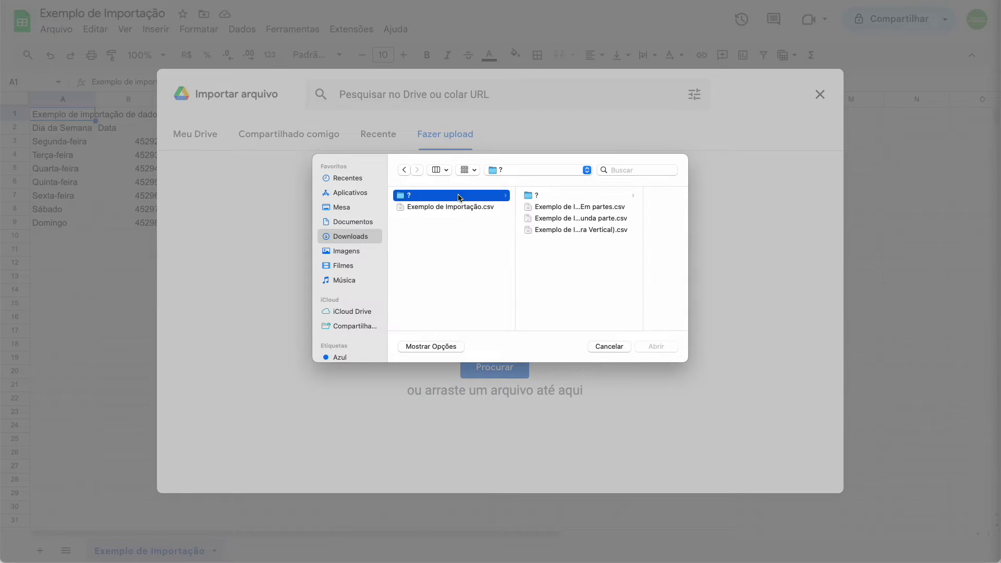
{"action": "left_click", "coordinate": [569, 230]}
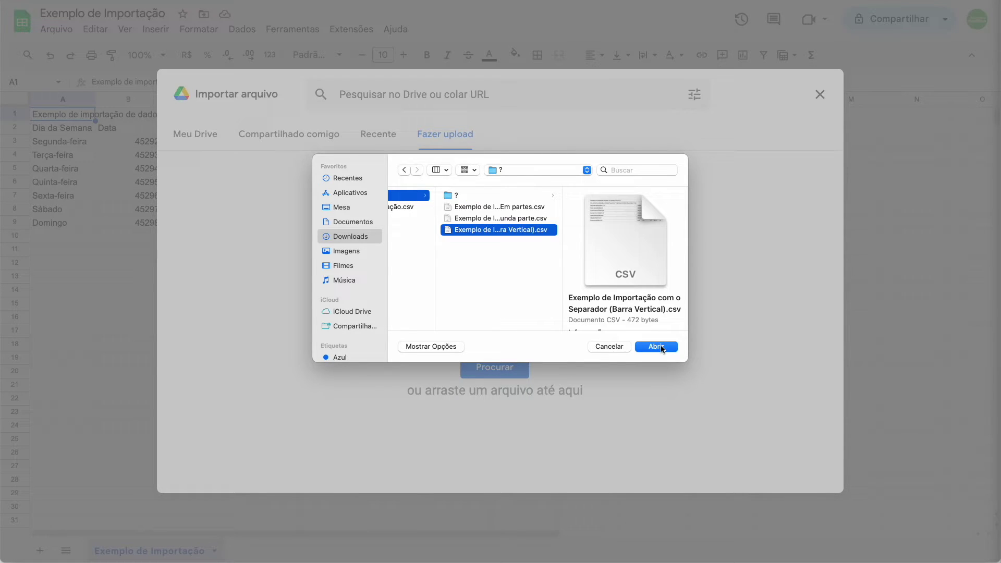
{"action": "left_click", "coordinate": [658, 346]}
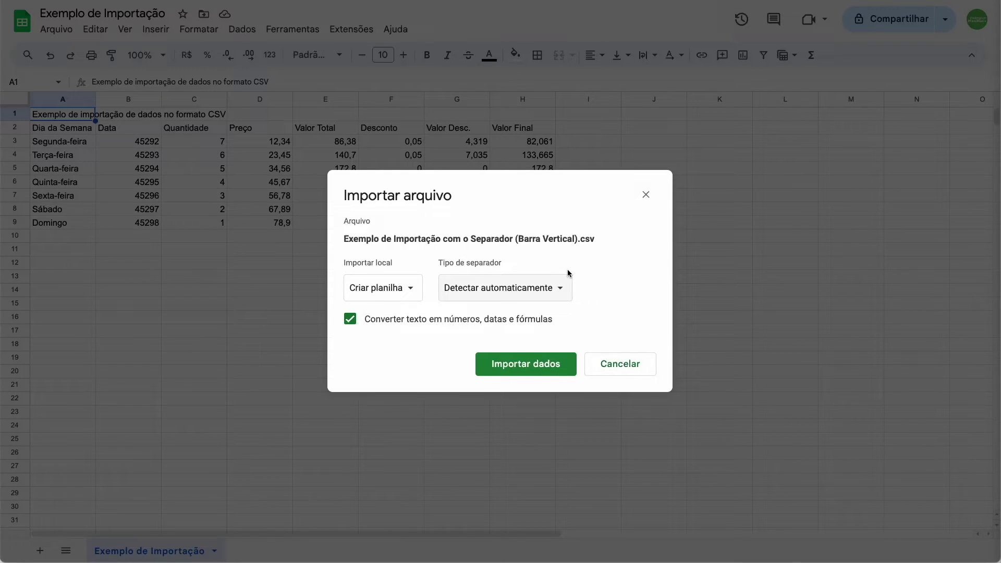
Keep automatic separator detection, choose 'Inserir novas páginas', and import the data.
{"action": "left_click", "coordinate": [562, 287]}
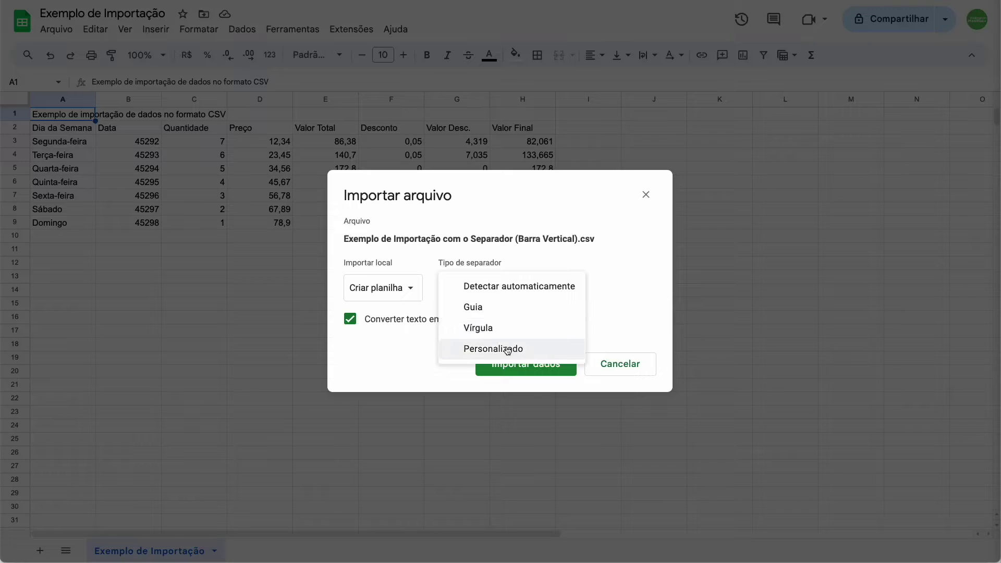
{"action": "left_click", "coordinate": [628, 281]}
{"action": "left_click", "coordinate": [412, 288]}
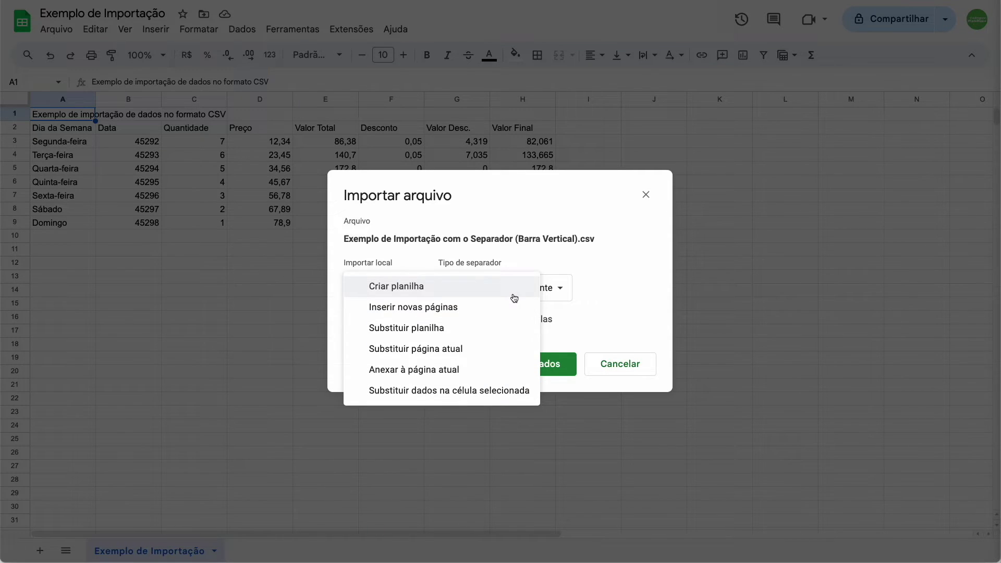
{"action": "left_click", "coordinate": [429, 308]}
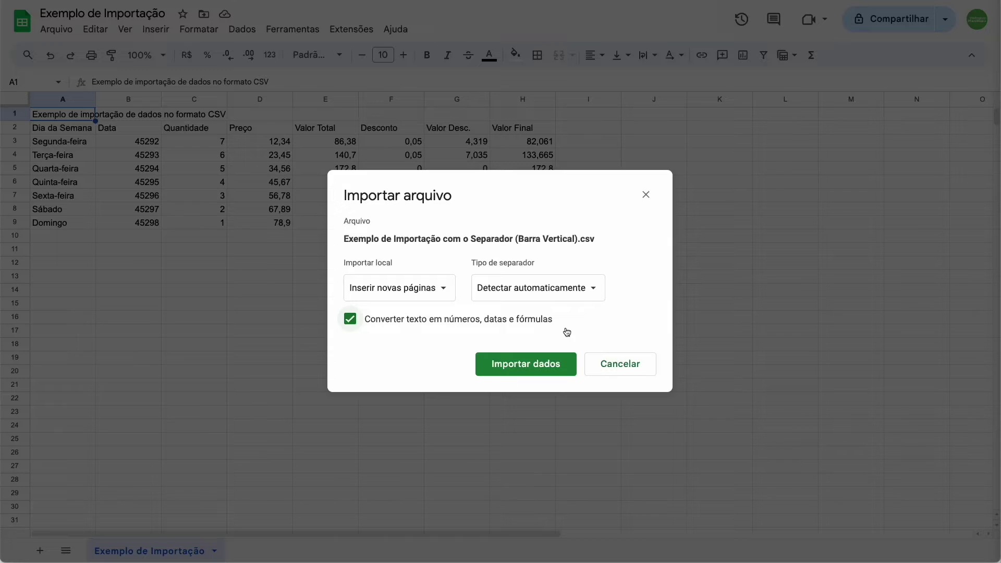
{"action": "left_click", "coordinate": [525, 364]}
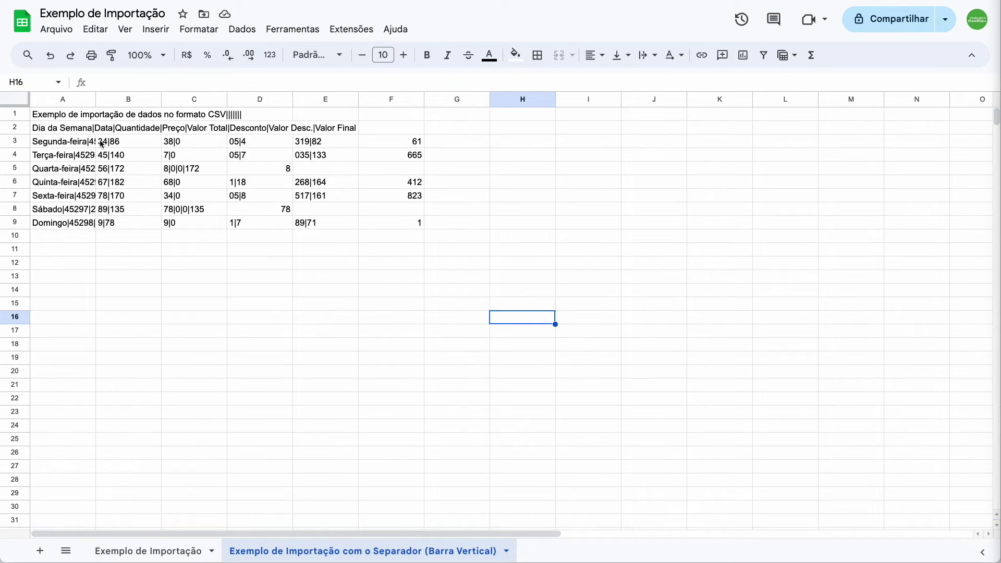
Inspect cells B3 through E4 and the whole data block for pipe-joined values.
{"action": "left_click", "coordinate": [100, 141]}
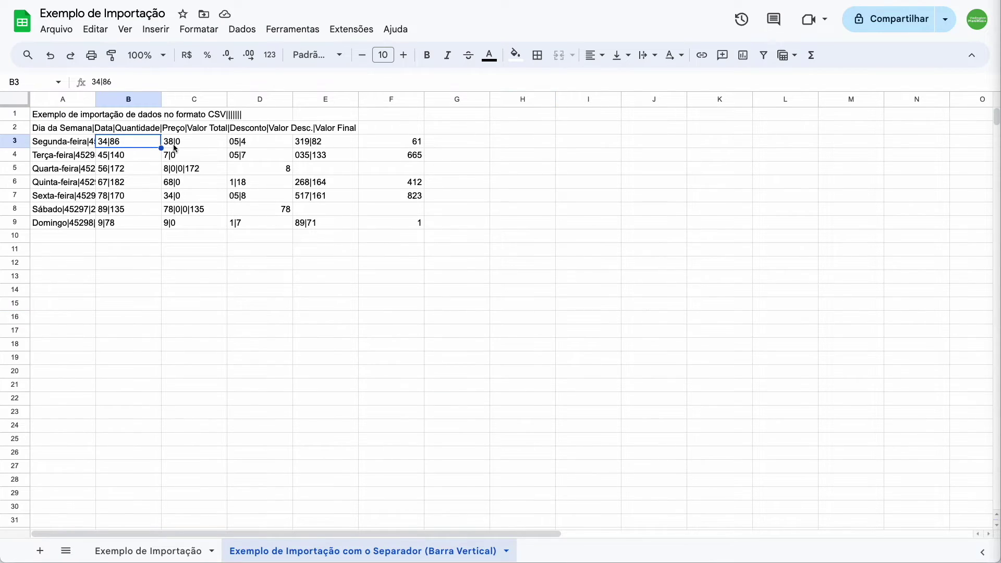
{"action": "left_click", "coordinate": [178, 145]}
{"action": "left_click", "coordinate": [256, 145]}
{"action": "left_click", "coordinate": [259, 154]}
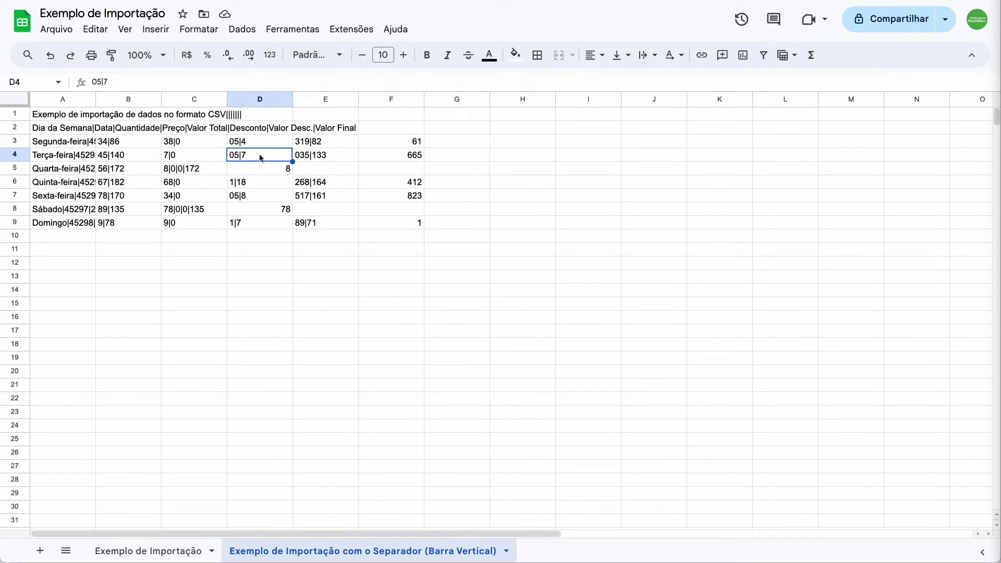
{"action": "left_click", "coordinate": [330, 160]}
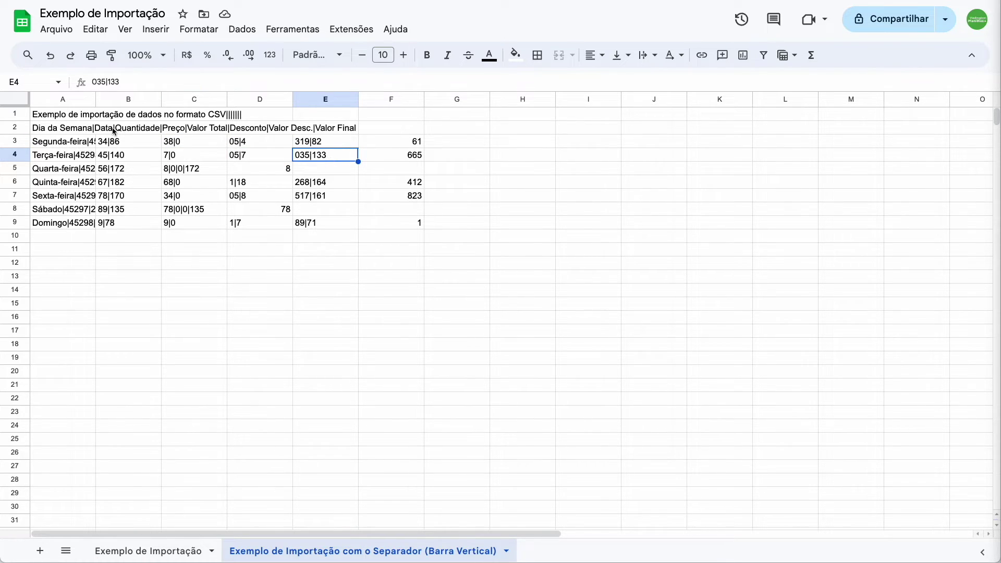
{"action": "left_click_drag", "start_coordinate": [59, 115], "coordinate": [388, 223]}
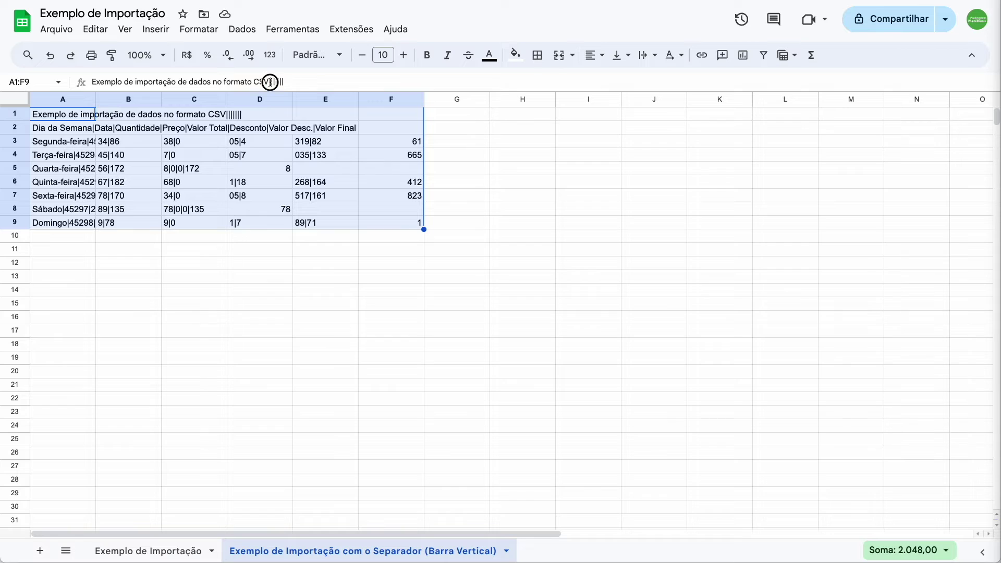
Check the trailing pipes in the title and the joined headers in cell A2.
{"action": "left_click_drag", "start_coordinate": [269, 82], "coordinate": [283, 81]}
{"action": "left_click", "coordinate": [225, 132]}
{"action": "left_click", "coordinate": [83, 131]}
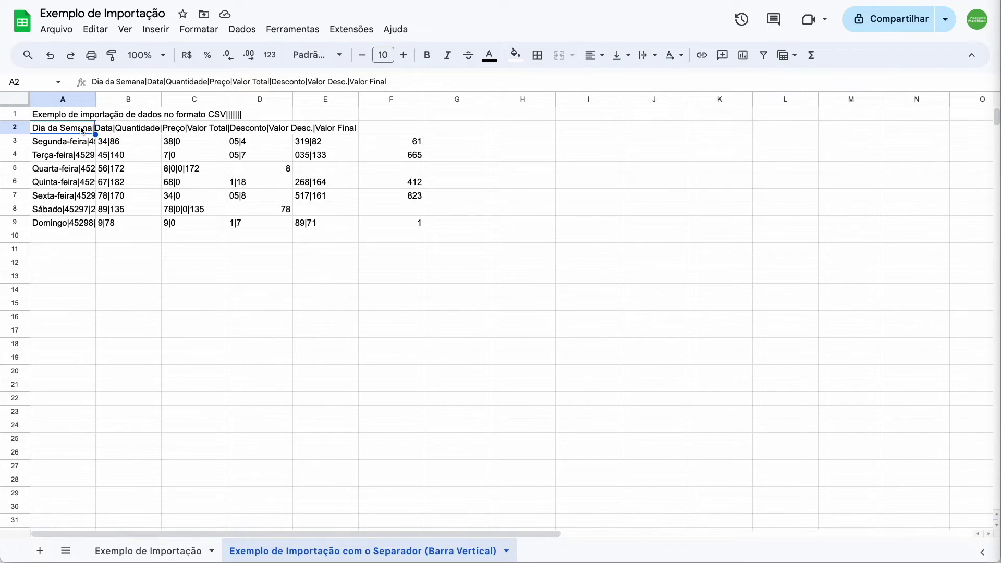
{"action": "left_click", "coordinate": [65, 33]}
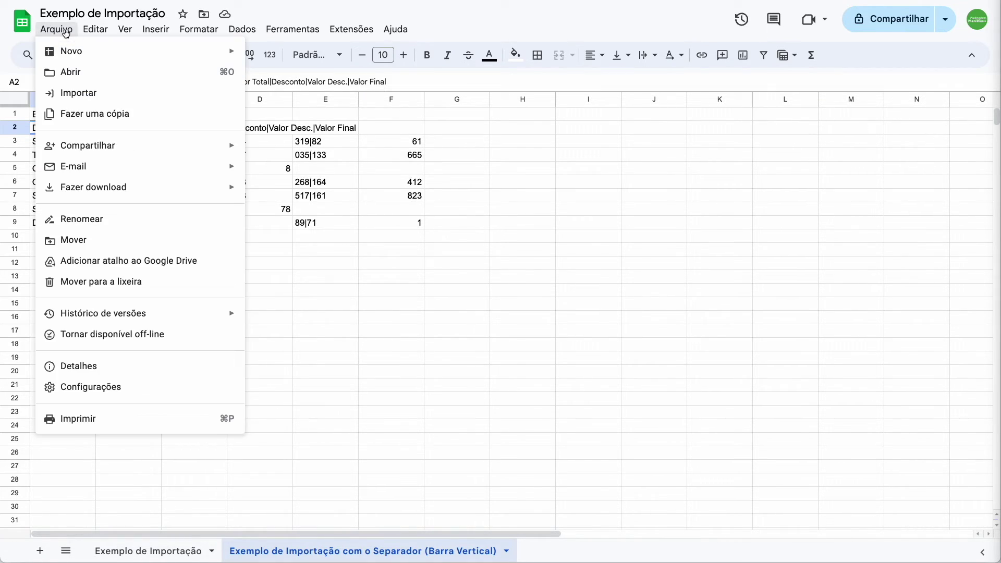
Pick the vertical-bar CSV from the recent files for import.
{"action": "left_click", "coordinate": [65, 93]}
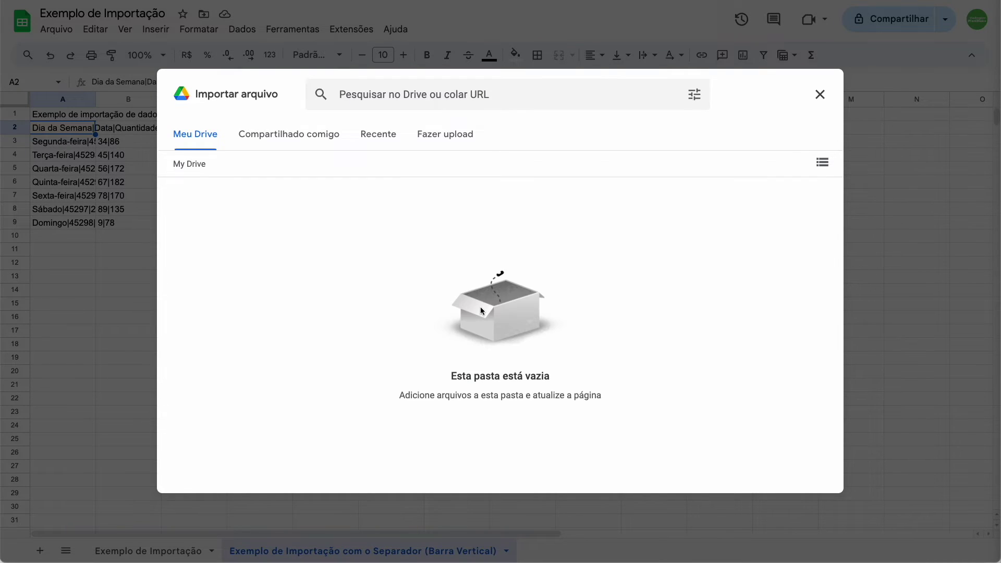
{"action": "left_click", "coordinate": [384, 138]}
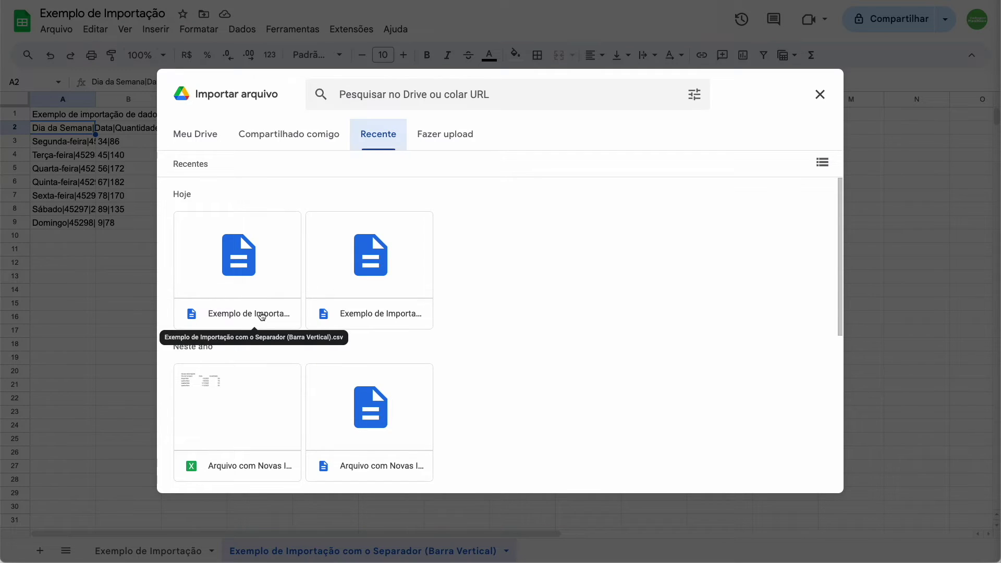
{"action": "left_click", "coordinate": [262, 317]}
{"action": "left_click", "coordinate": [801, 471]}
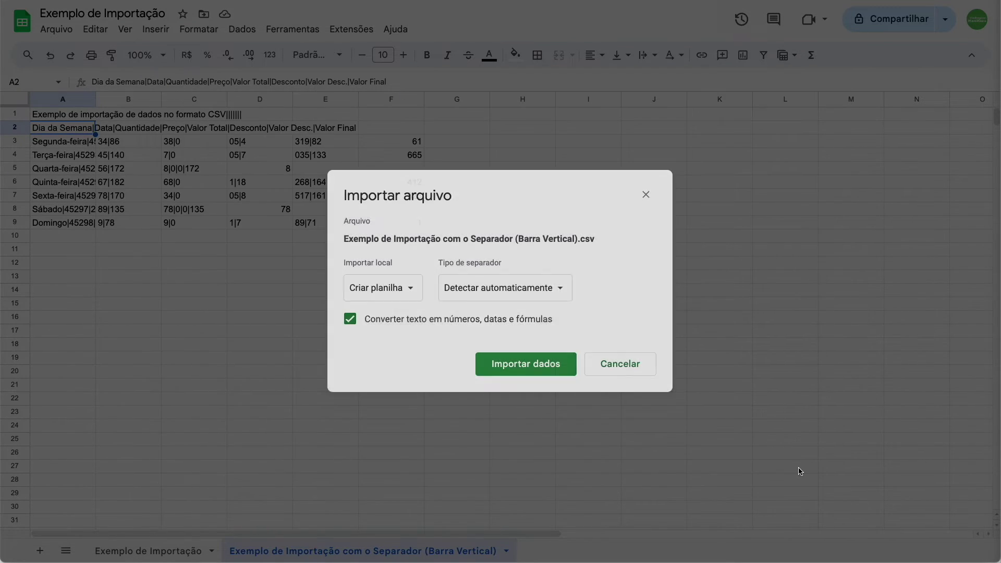
Import with a custom '|' separator, replacing the current sheet.
{"action": "left_click", "coordinate": [486, 295]}
{"action": "left_click", "coordinate": [499, 353]}
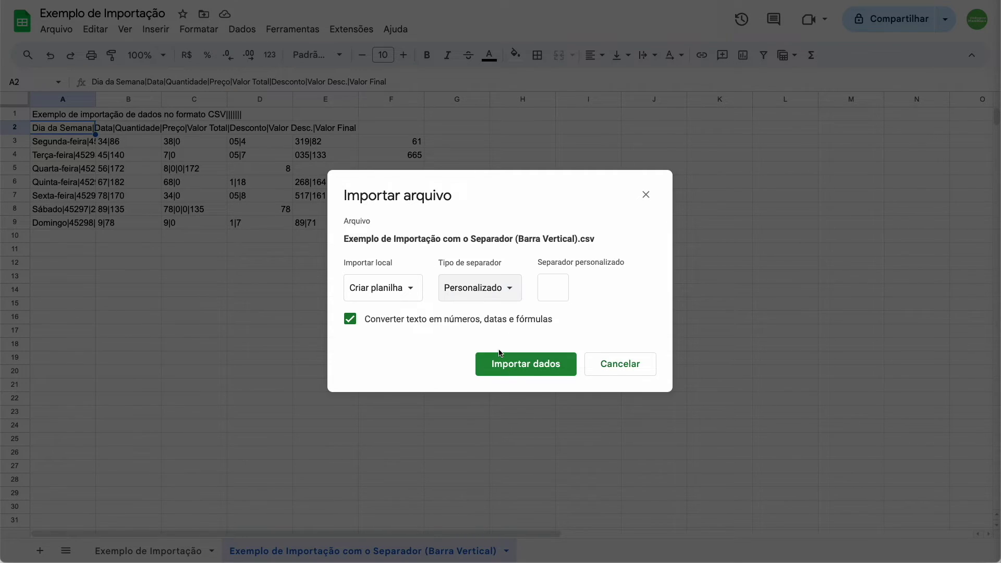
{"action": "left_click", "coordinate": [551, 287]}
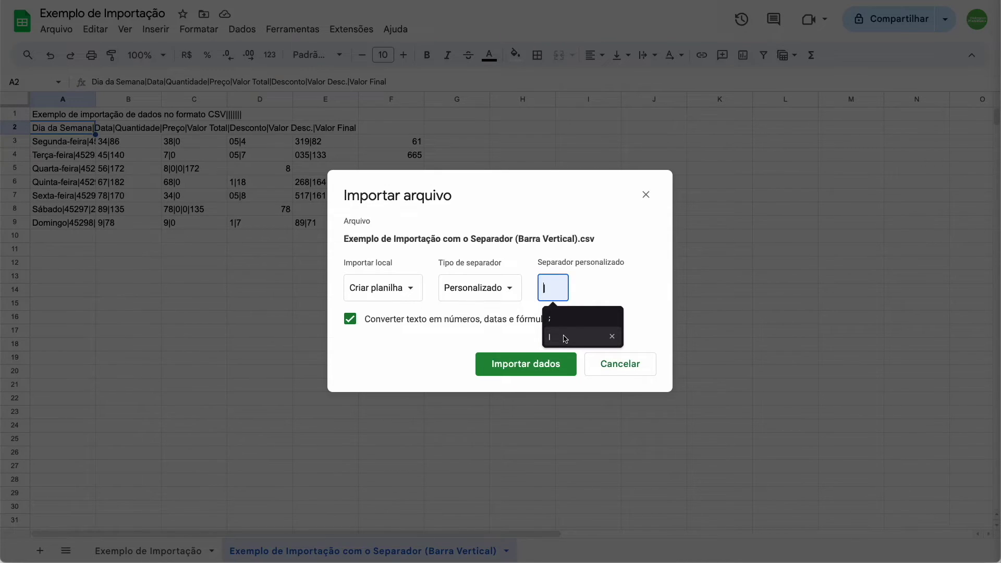
{"action": "left_click", "coordinate": [565, 338]}
{"action": "left_click", "coordinate": [397, 292]}
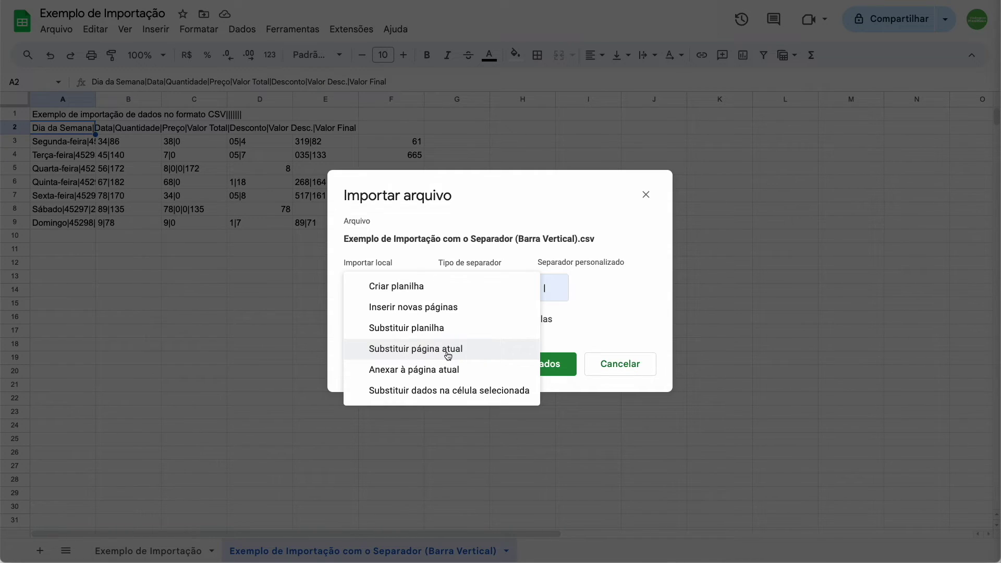
{"action": "left_click", "coordinate": [411, 351]}
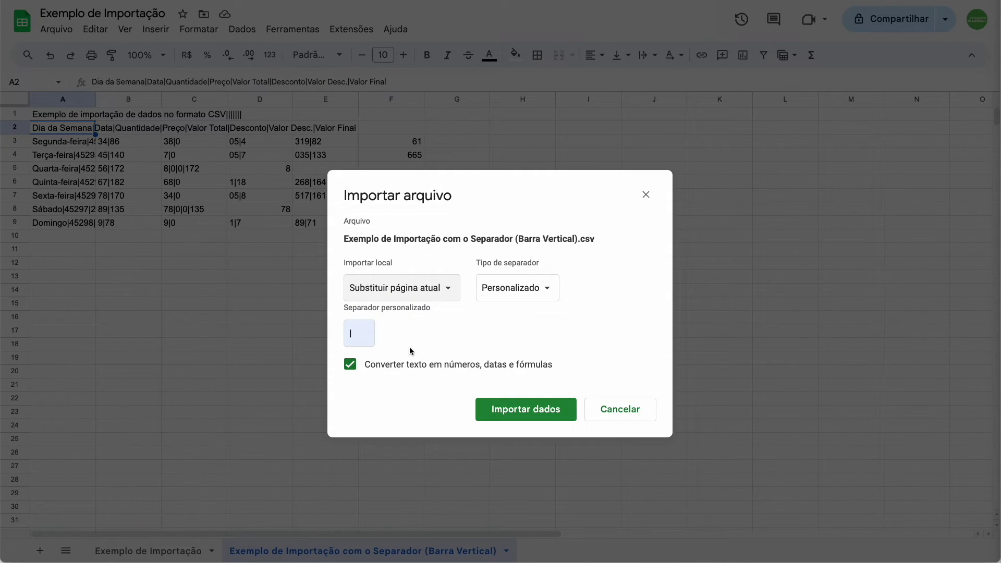
{"action": "left_click", "coordinate": [513, 410]}
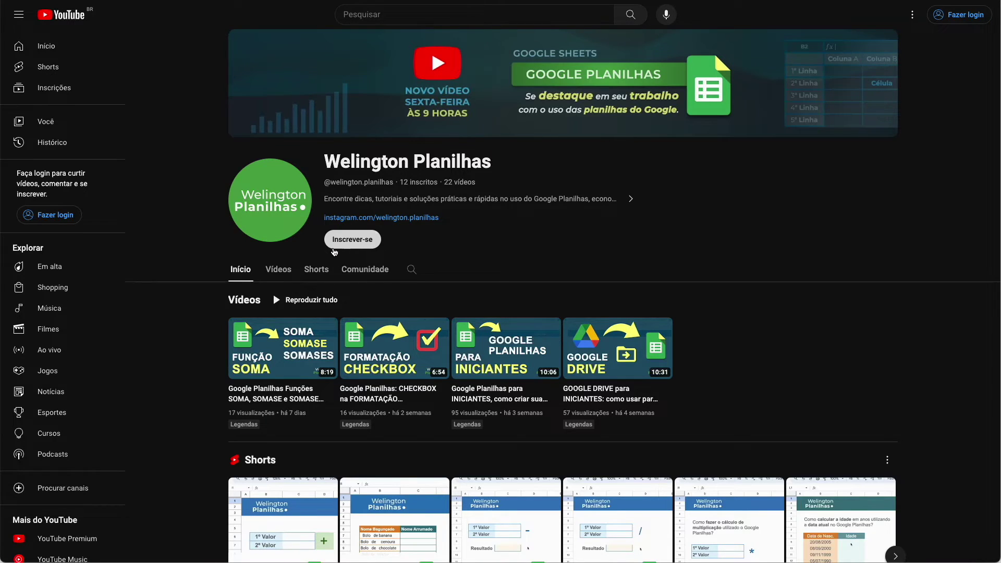
Show the channel's Shorts under Vídeos and scroll through them.
{"action": "left_click", "coordinate": [279, 273]}
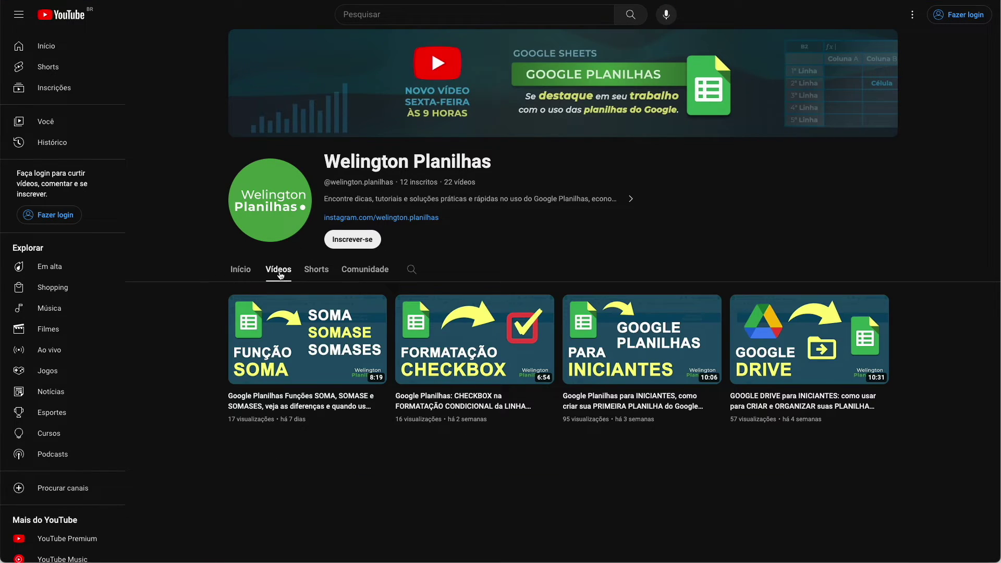
{"action": "left_click", "coordinate": [312, 275]}
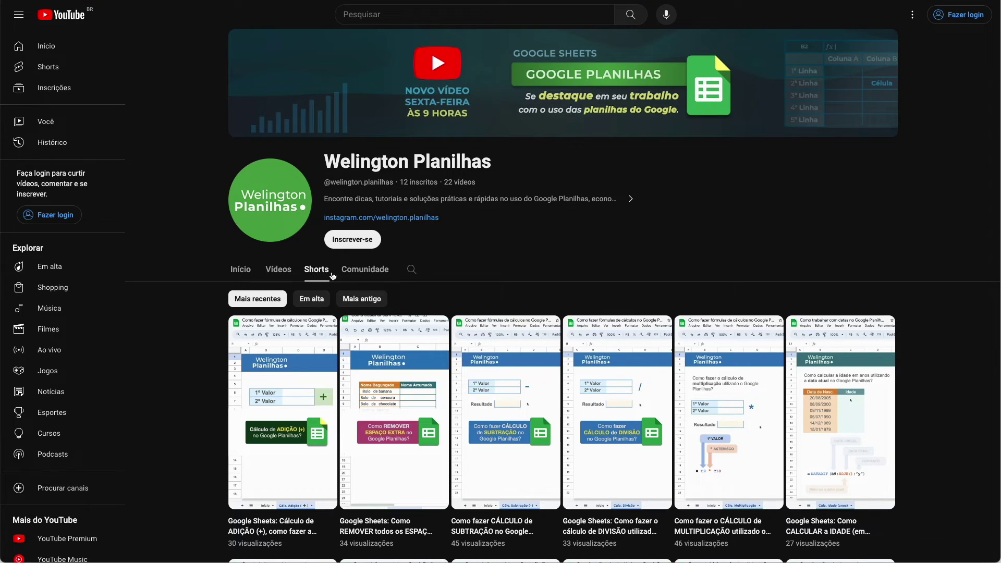
{"action": "scroll", "coordinate": [715, 292], "scroll_direction": "down", "scroll_amount": 2}
{"action": "scroll", "coordinate": [719, 294], "scroll_direction": "down", "scroll_amount": 3}
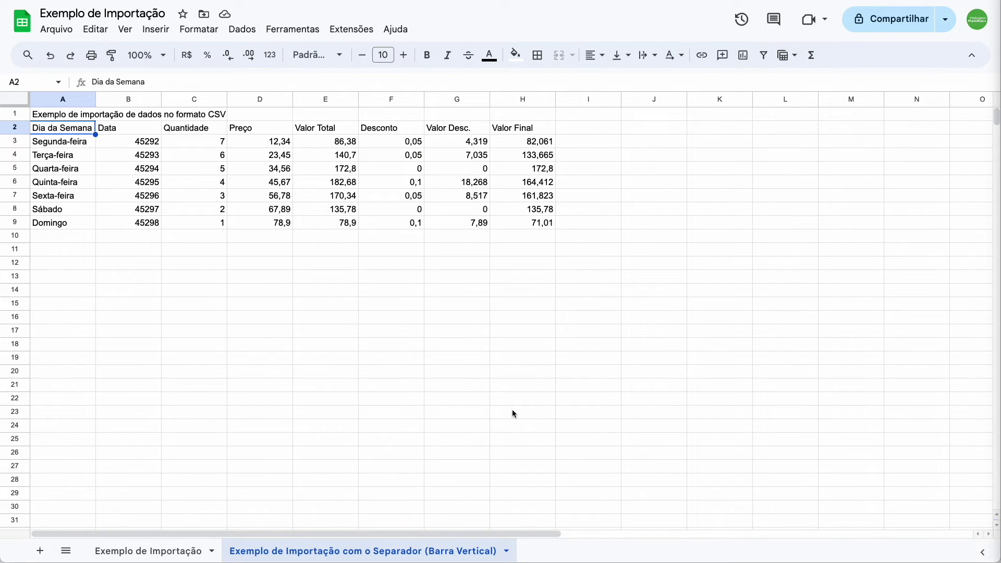
Upload 'Exemplo de Importação - Em partes.csv' and import it as a new sheet.
{"action": "left_click", "coordinate": [56, 30]}
{"action": "left_click", "coordinate": [76, 91]}
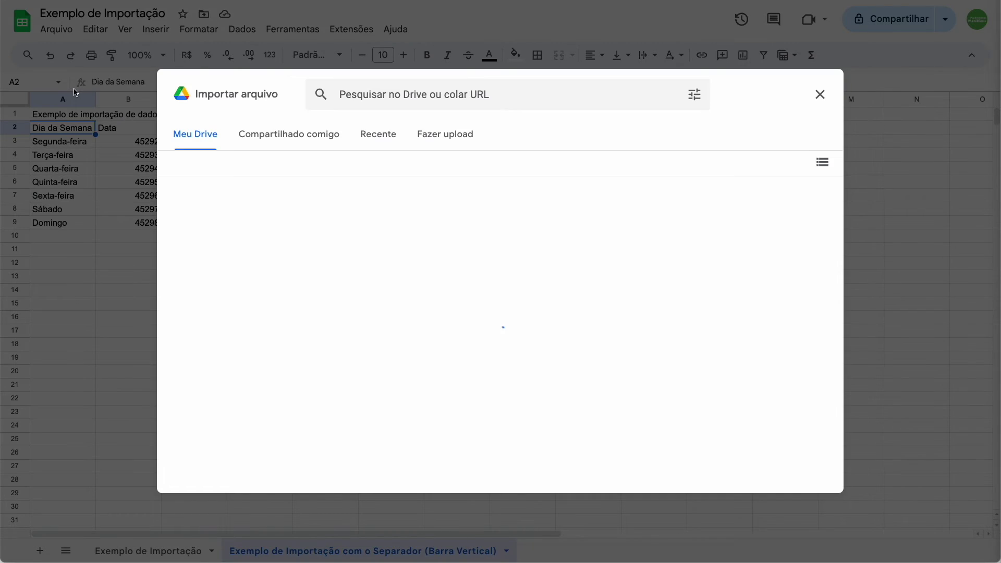
{"action": "left_click", "coordinate": [440, 144]}
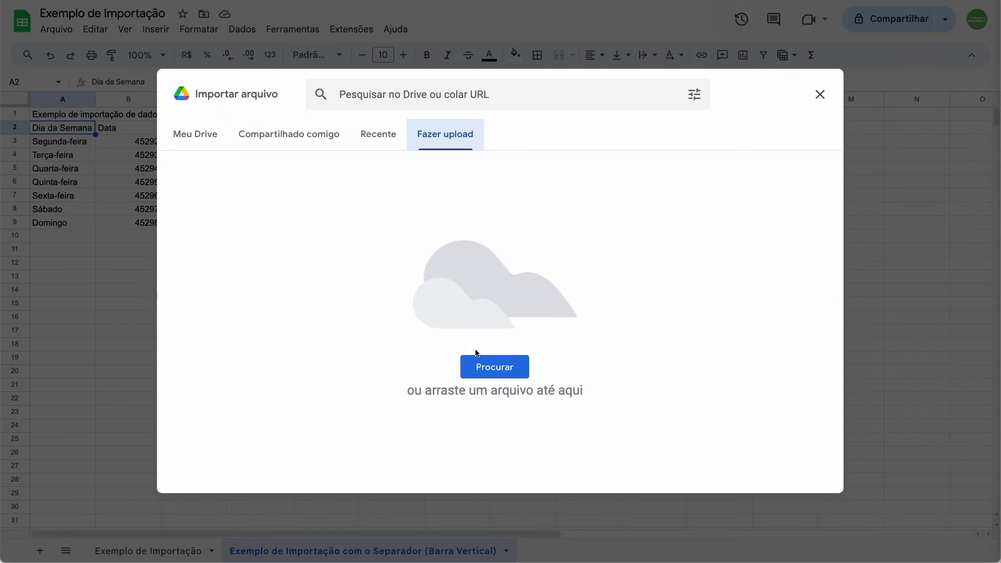
{"action": "left_click", "coordinate": [494, 367]}
{"action": "left_click", "coordinate": [557, 208]}
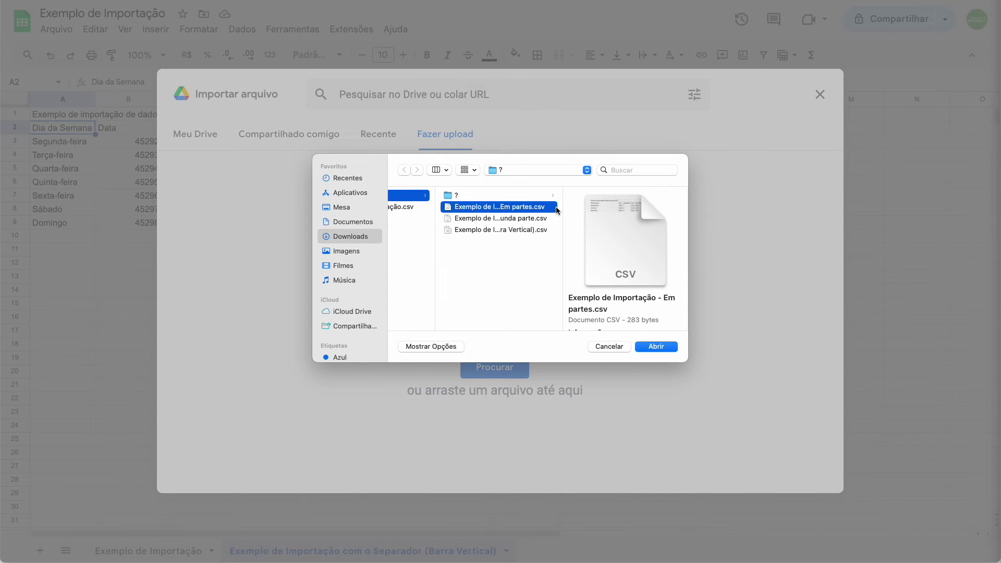
{"action": "left_click", "coordinate": [653, 347]}
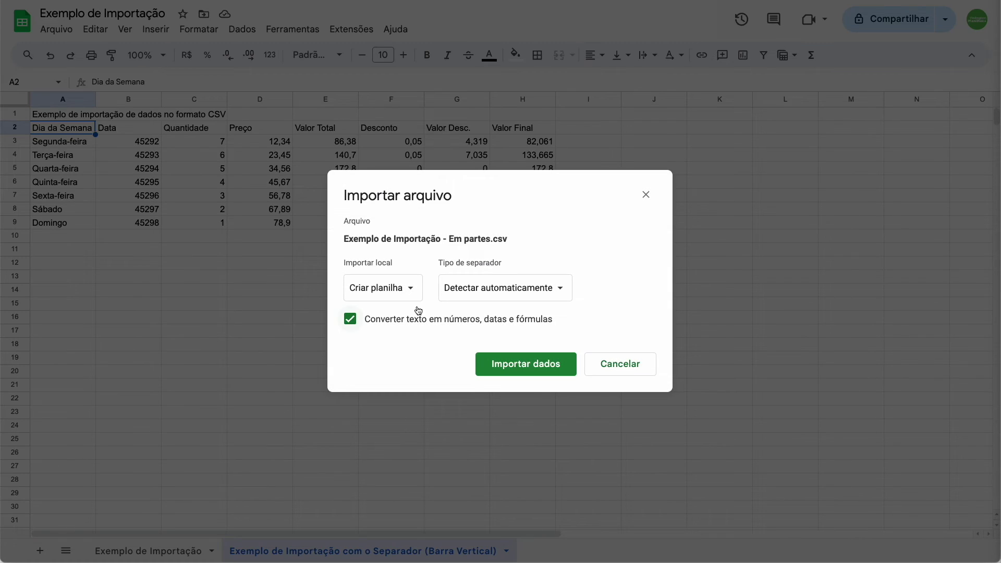
{"action": "left_click", "coordinate": [417, 291]}
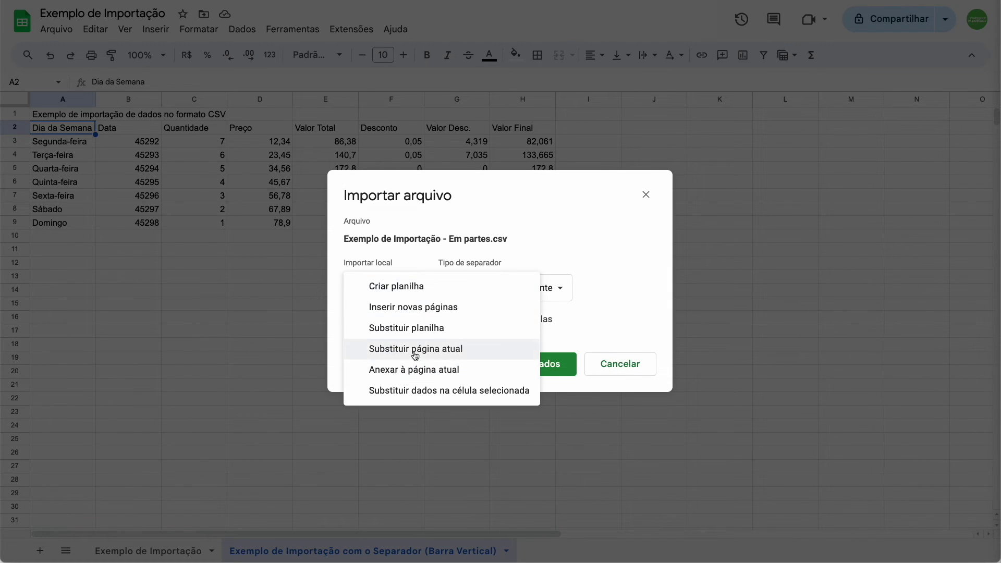
{"action": "left_click", "coordinate": [417, 310]}
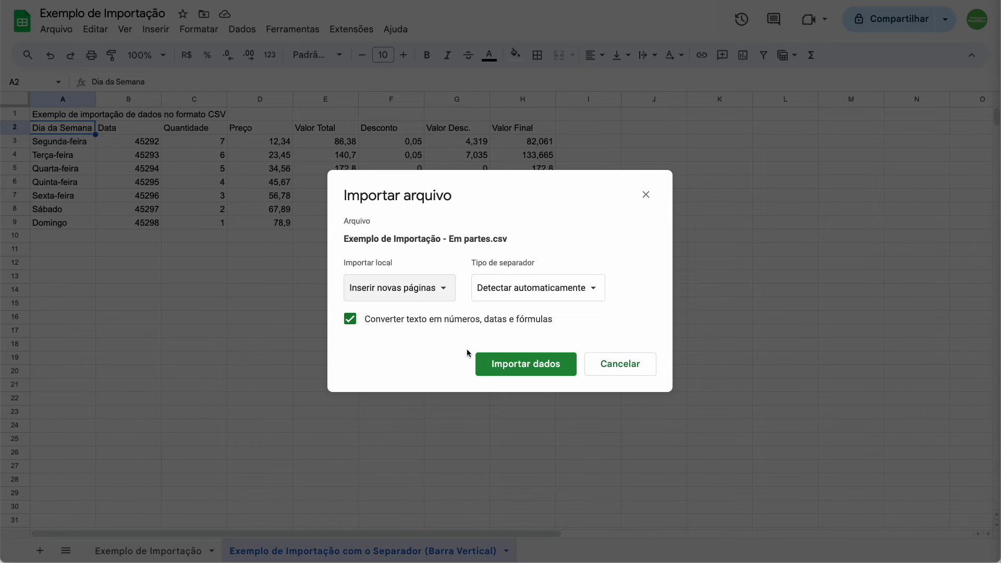
{"action": "left_click", "coordinate": [521, 367]}
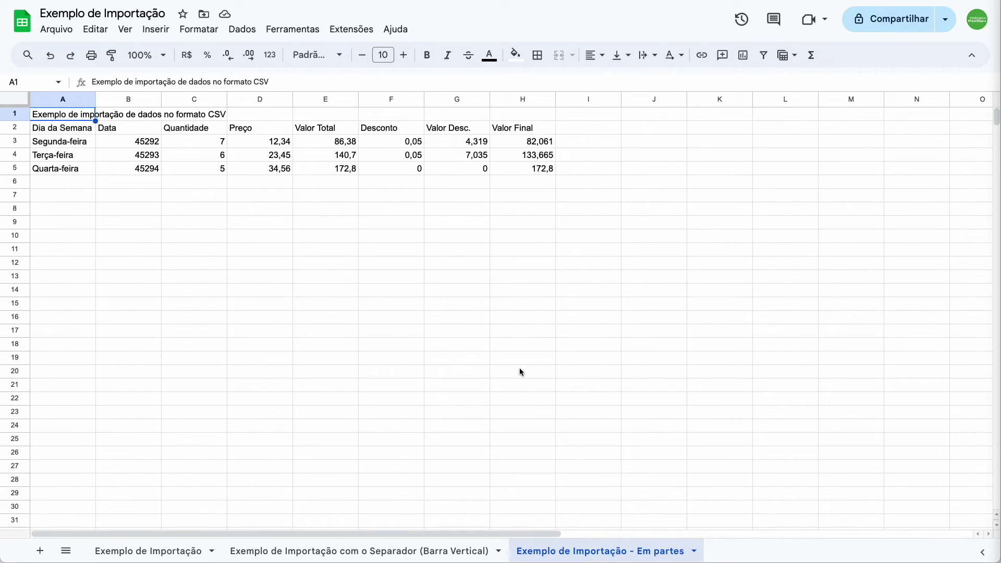
Check the empty rows below the table, then upload the Segunda parte CSV.
{"action": "left_click_drag", "start_coordinate": [46, 180], "coordinate": [515, 280]}
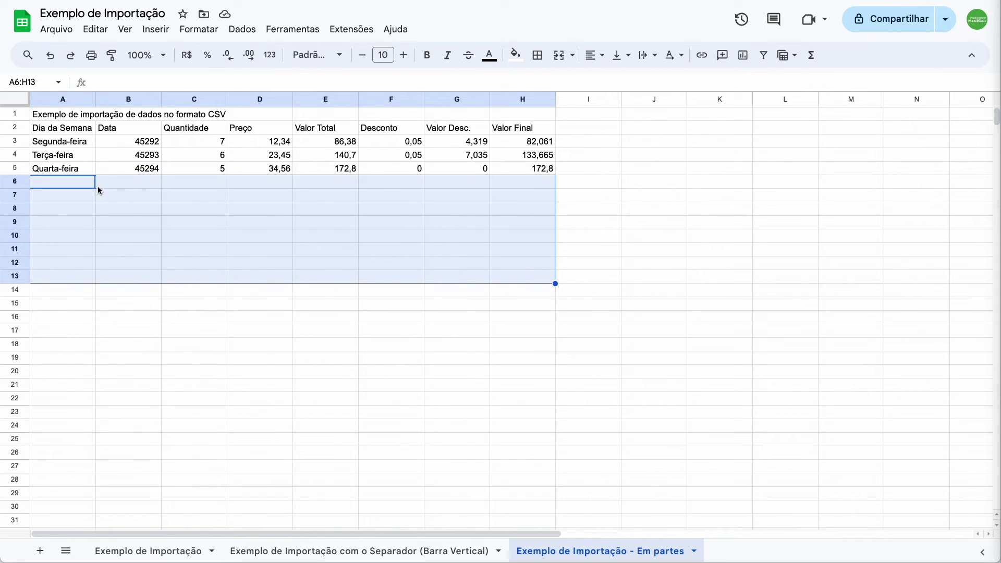
{"action": "left_click", "coordinate": [112, 133]}
{"action": "left_click", "coordinate": [56, 30]}
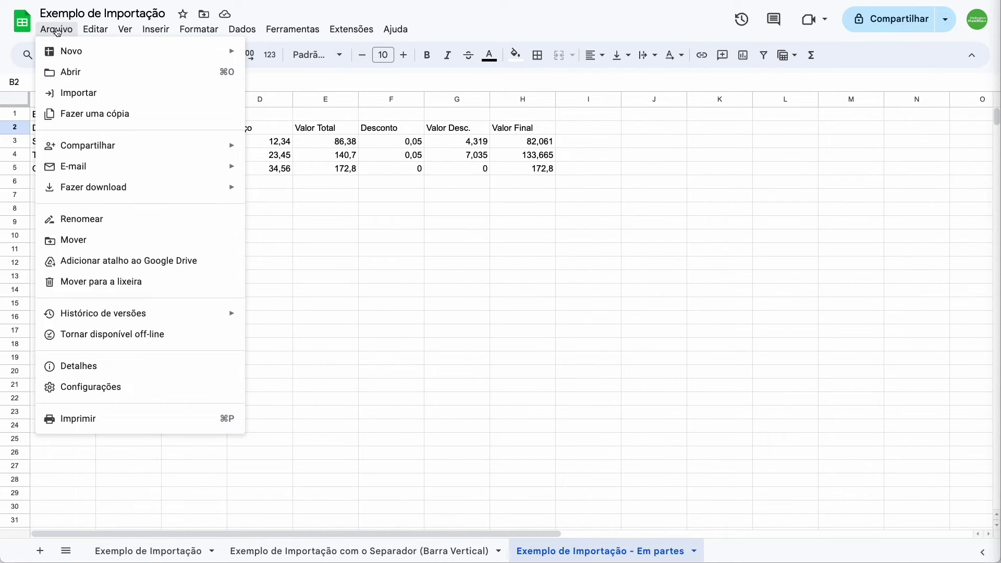
{"action": "left_click", "coordinate": [86, 94]}
{"action": "left_click", "coordinate": [459, 147]}
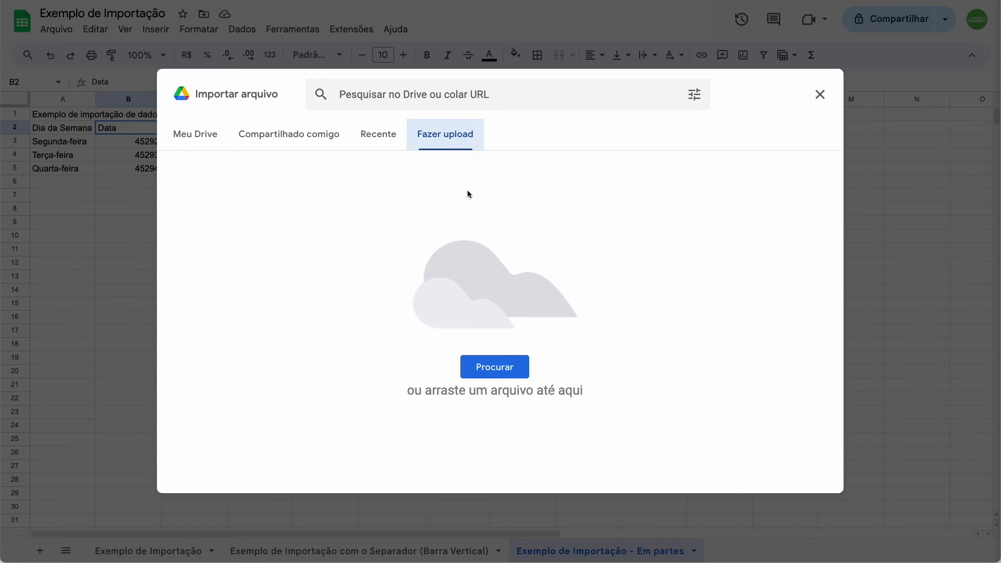
{"action": "left_click", "coordinate": [487, 365]}
{"action": "left_click", "coordinate": [582, 219]}
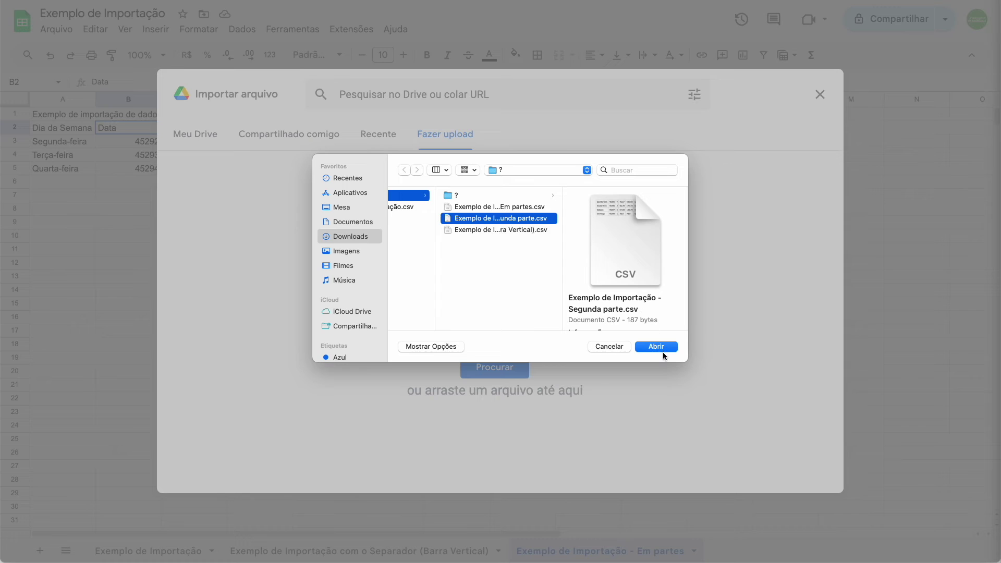
{"action": "left_click", "coordinate": [663, 352]}
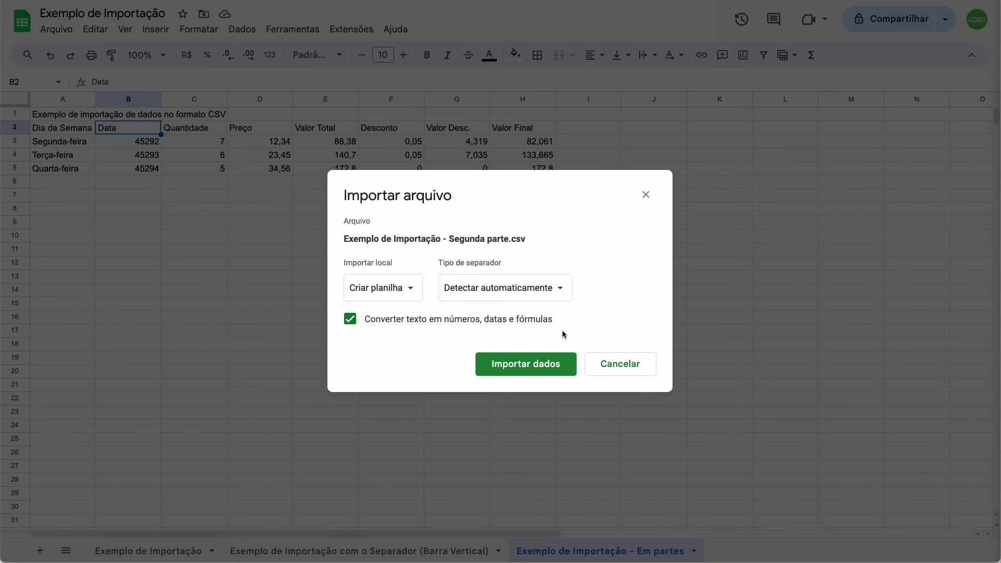
Import it with 'Anexar à página atual' and review the appended rows.
{"action": "left_click", "coordinate": [413, 292]}
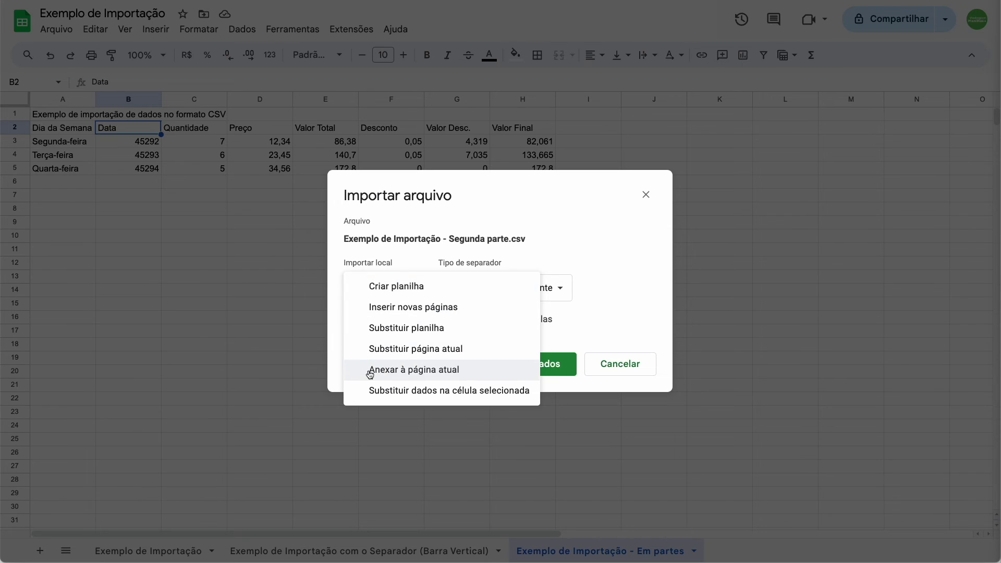
{"action": "left_click", "coordinate": [474, 375]}
{"action": "left_click", "coordinate": [521, 368]}
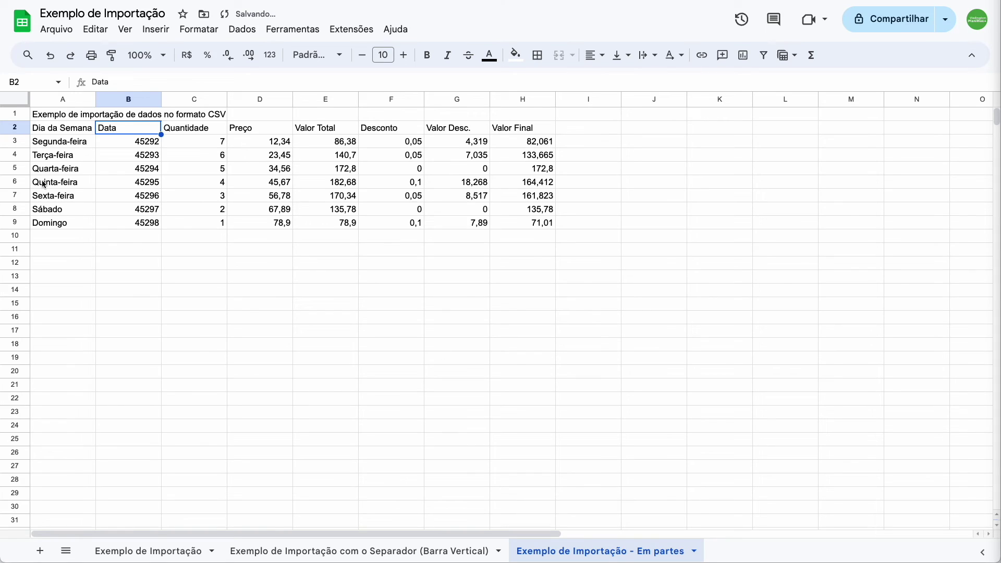
{"action": "left_click_drag", "start_coordinate": [52, 182], "coordinate": [521, 223]}
{"action": "left_click", "coordinate": [55, 239]}
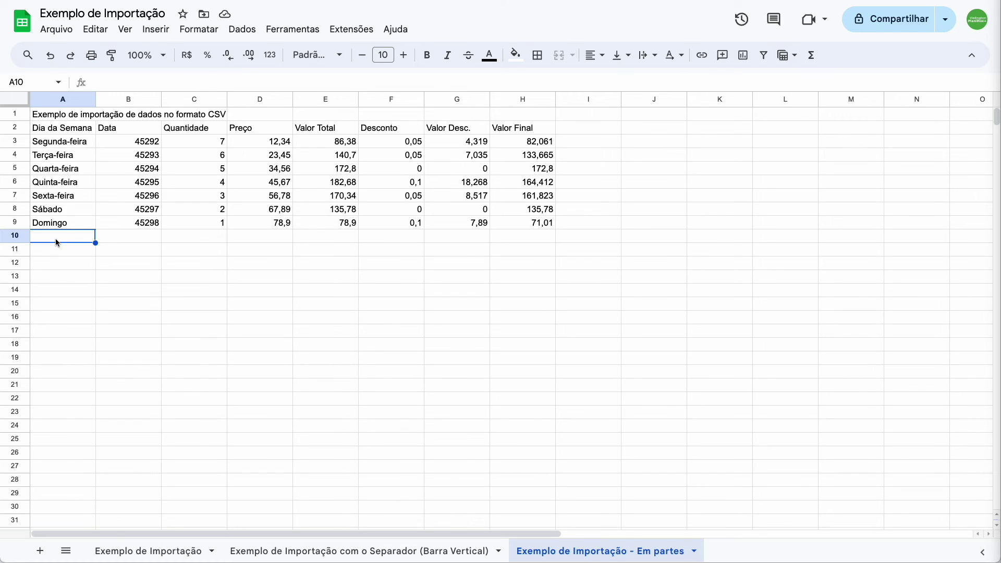
{"action": "left_click", "coordinate": [87, 264]}
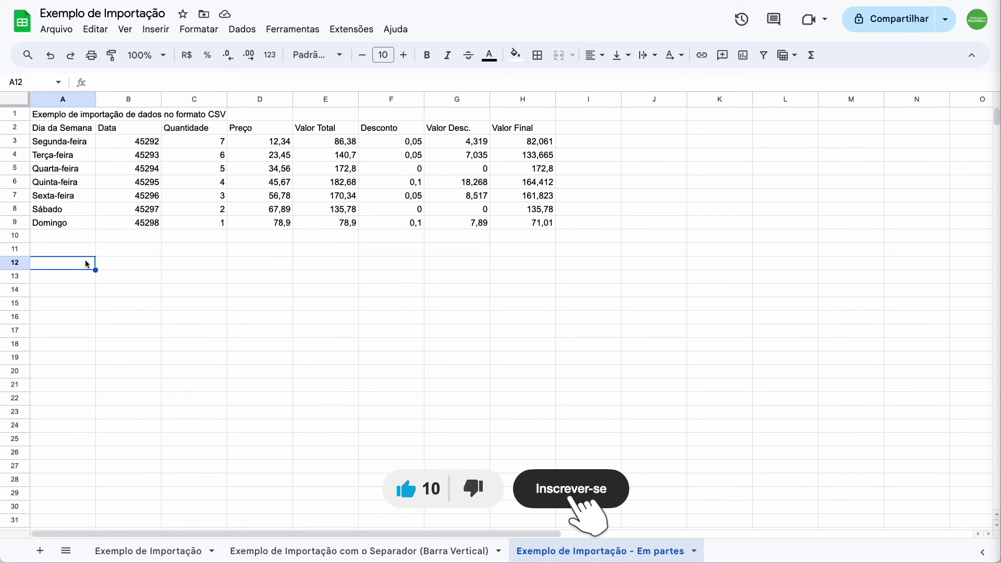
{"action": "left_click", "coordinate": [642, 130]}
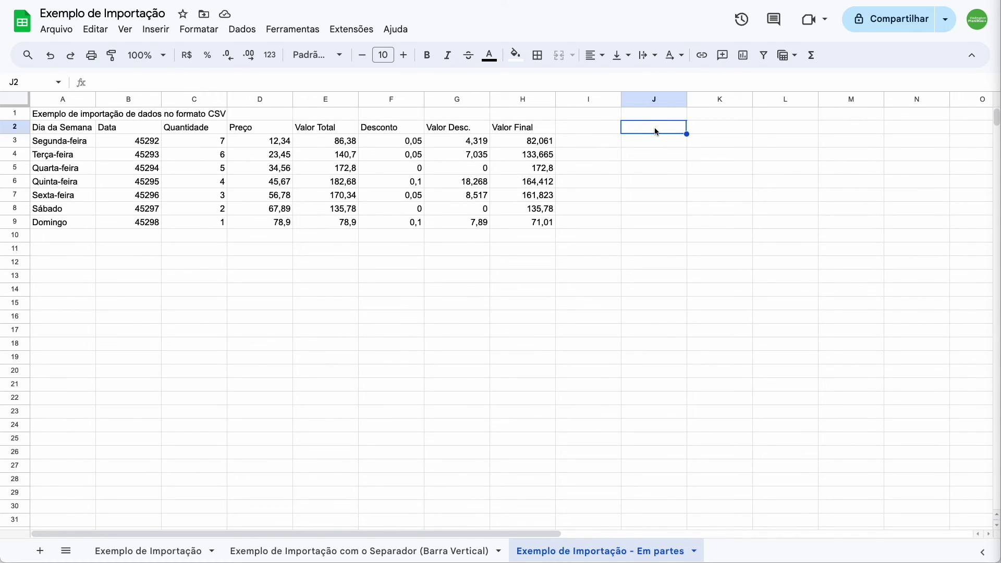
{"action": "left_click", "coordinate": [644, 115]}
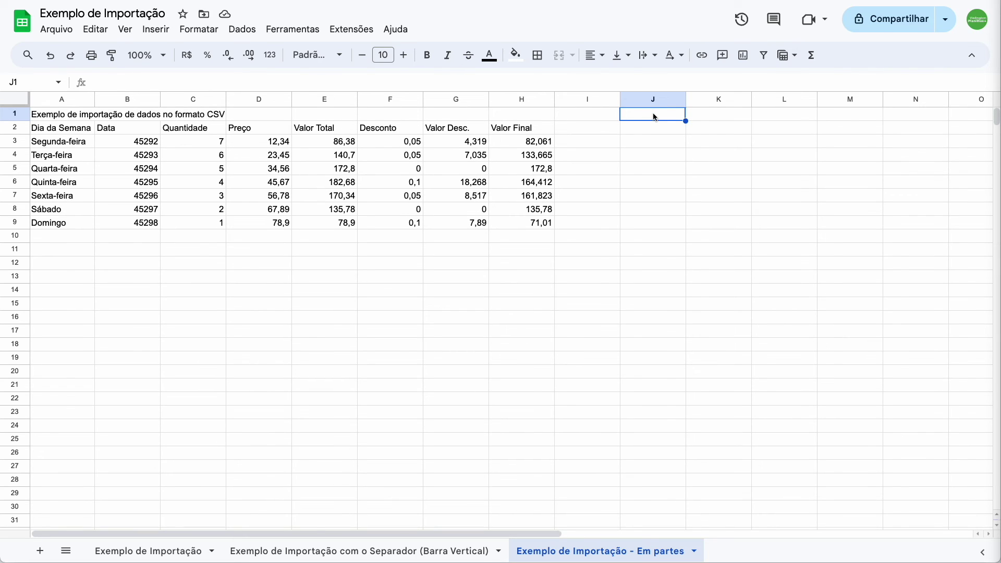
{"action": "left_click", "coordinate": [62, 30]}
Choose Exemplo de Importação.csv from the recent files in the import dialog.
{"action": "left_click", "coordinate": [73, 93]}
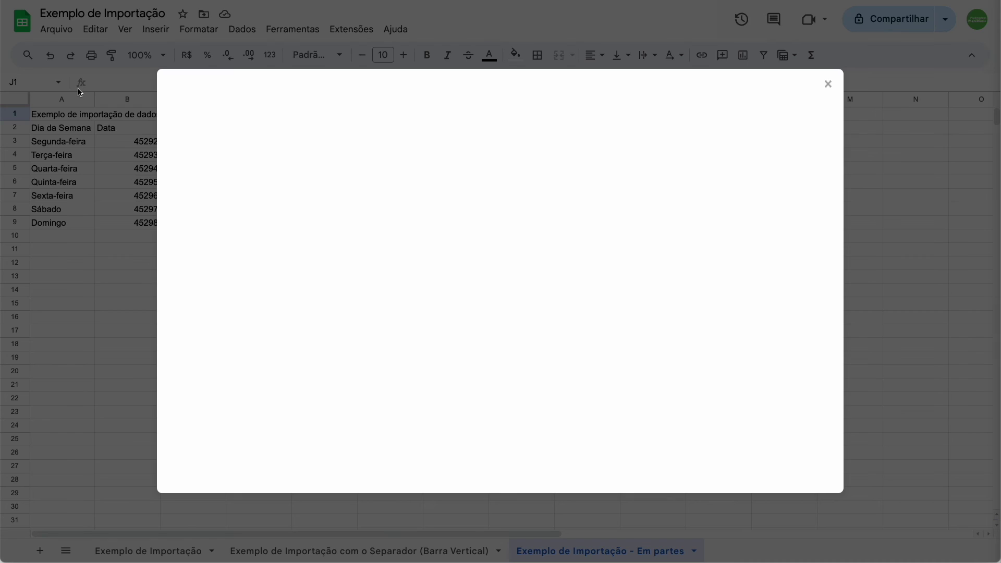
{"action": "left_click", "coordinate": [375, 144]}
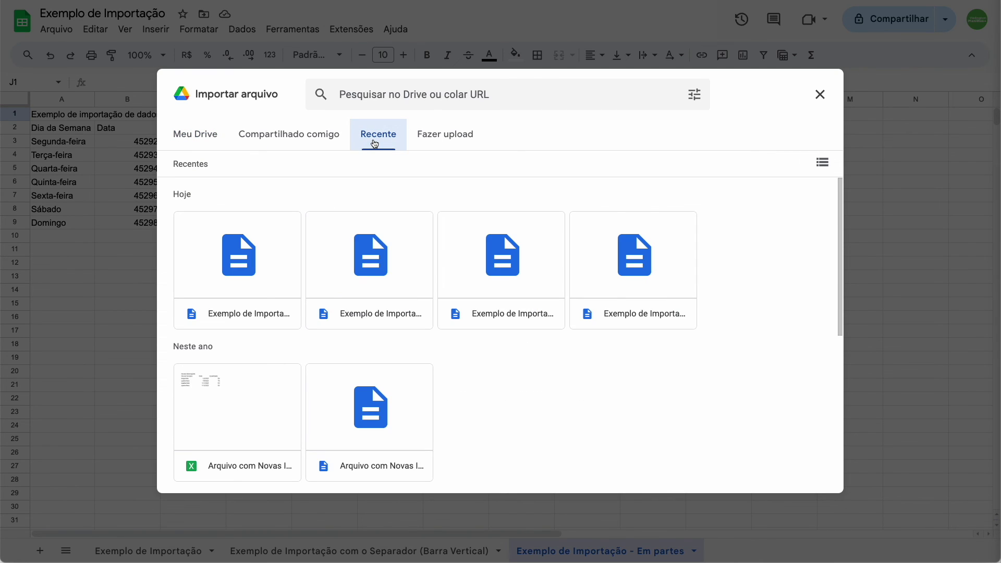
{"action": "left_click", "coordinate": [242, 314]}
{"action": "left_click", "coordinate": [476, 315]}
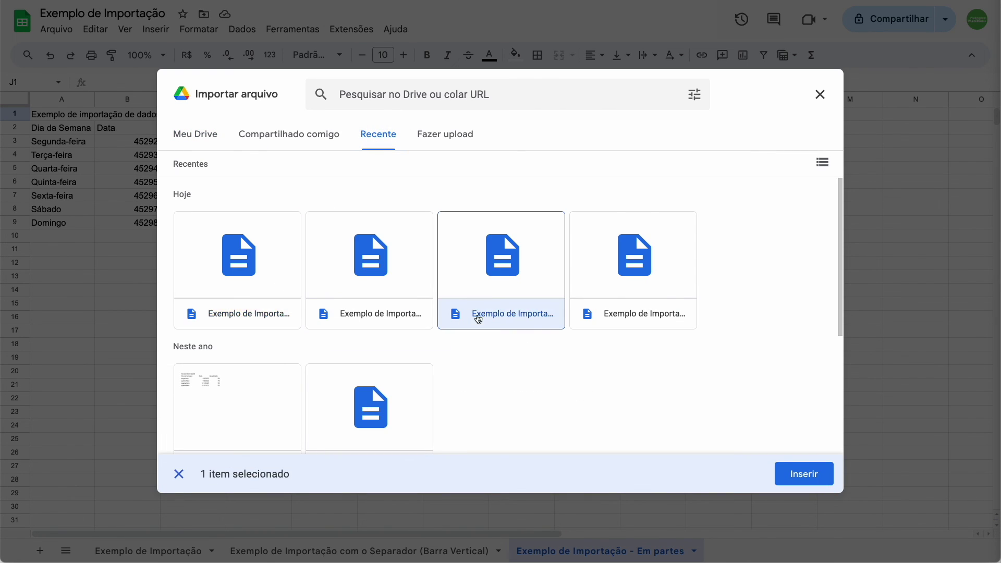
{"action": "left_click", "coordinate": [626, 316]}
{"action": "left_click", "coordinate": [803, 473]}
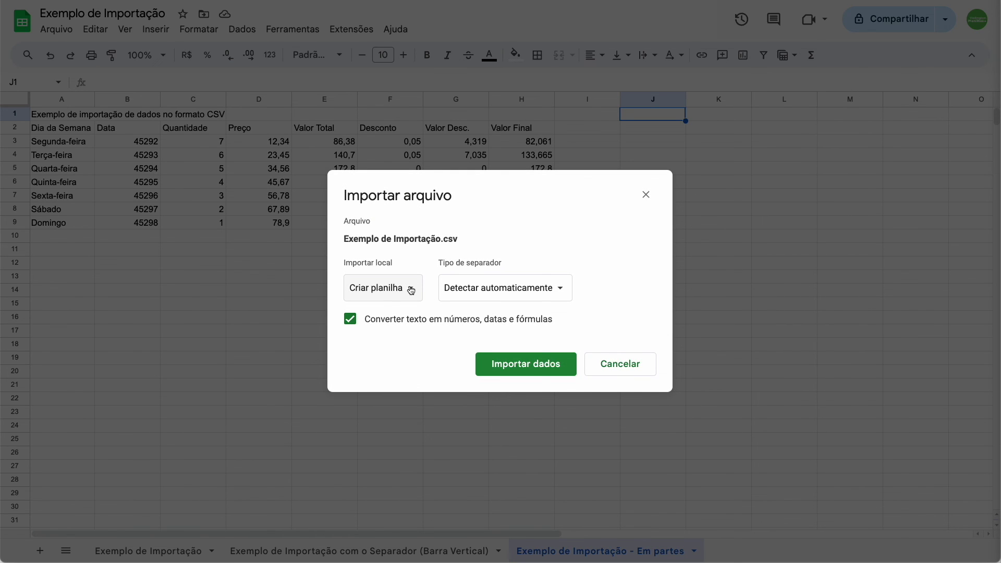
Import with 'Substituir dados na célula selecionada' so the table fills columns J–Q from J1.
{"action": "left_click", "coordinate": [412, 290]}
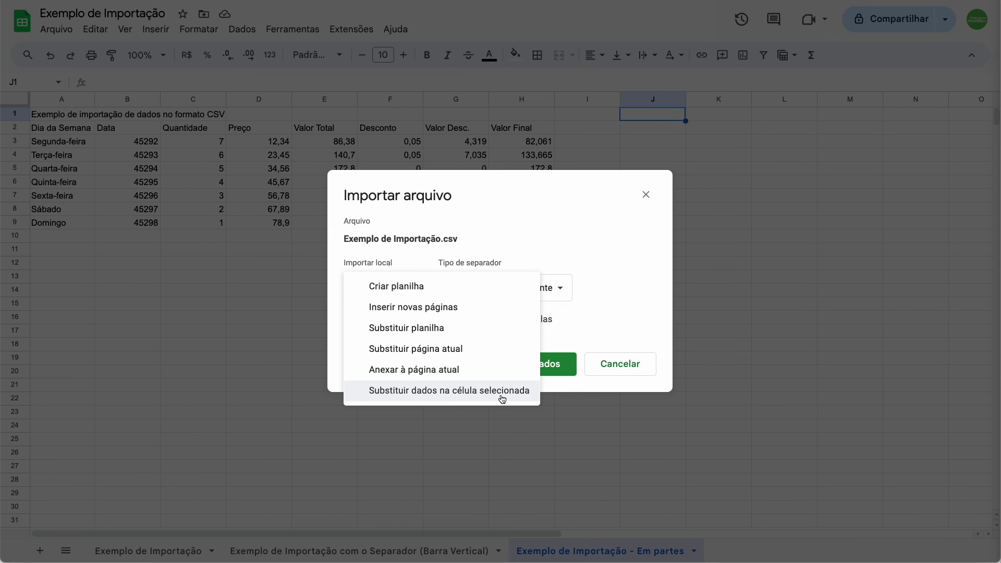
{"action": "left_click", "coordinate": [447, 391]}
{"action": "left_click", "coordinate": [515, 409]}
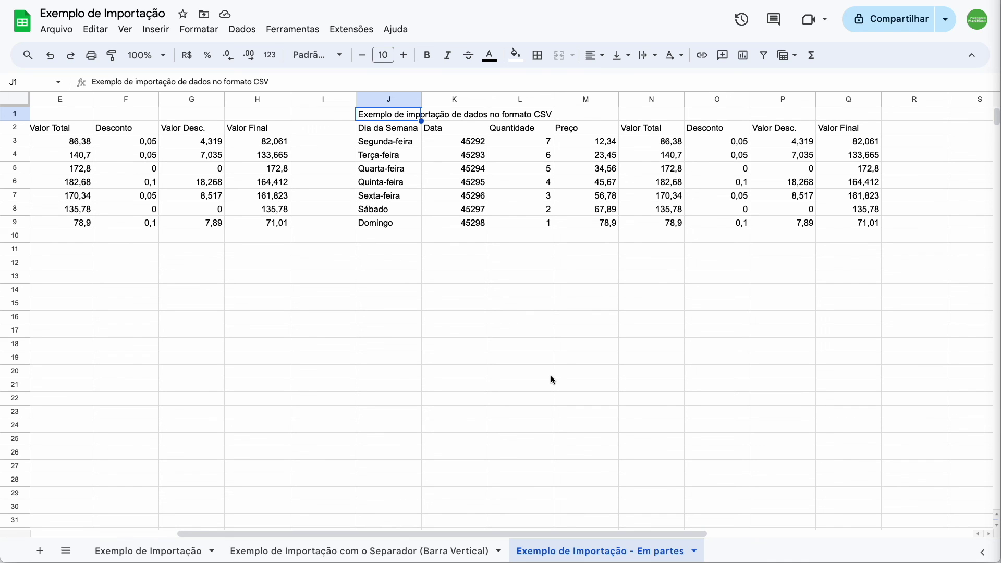
{"action": "left_click", "coordinate": [400, 264]}
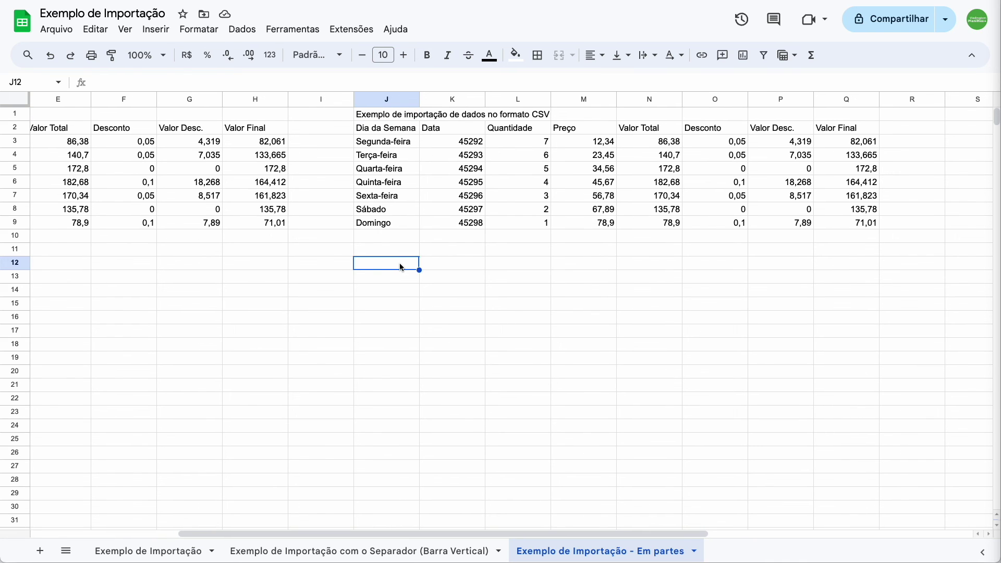
{"action": "scroll", "coordinate": [400, 263], "scroll_direction": "left", "scroll_amount": 5}
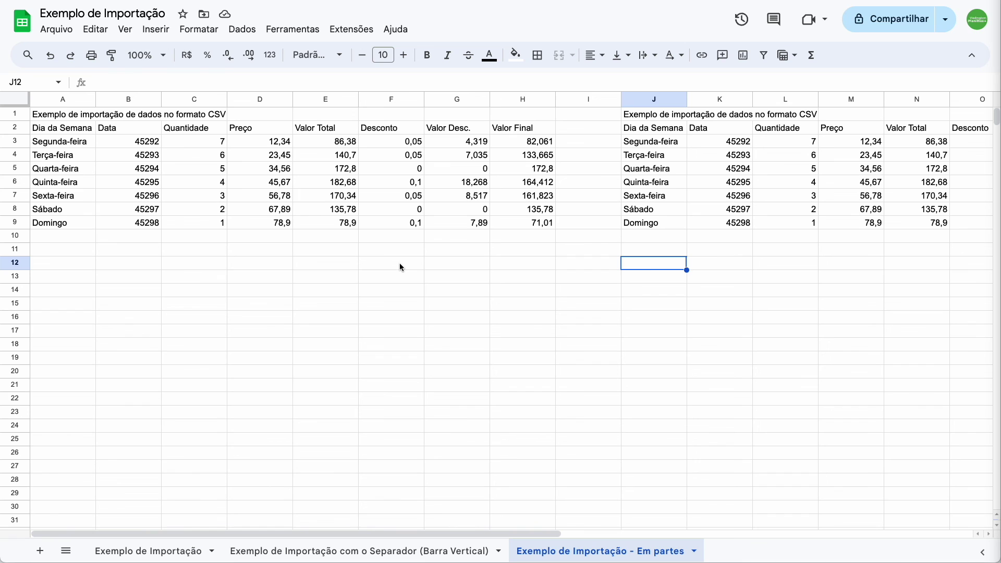